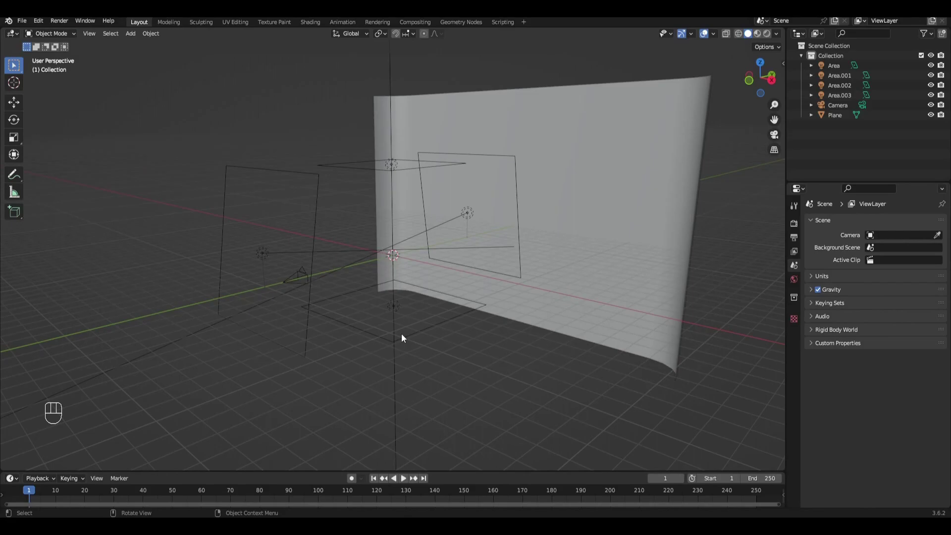
# - Search the add-ons for 'extr', confirm both Extra Objects add-ons are enabled, and close Preferences
pyautogui.click(36, 21)
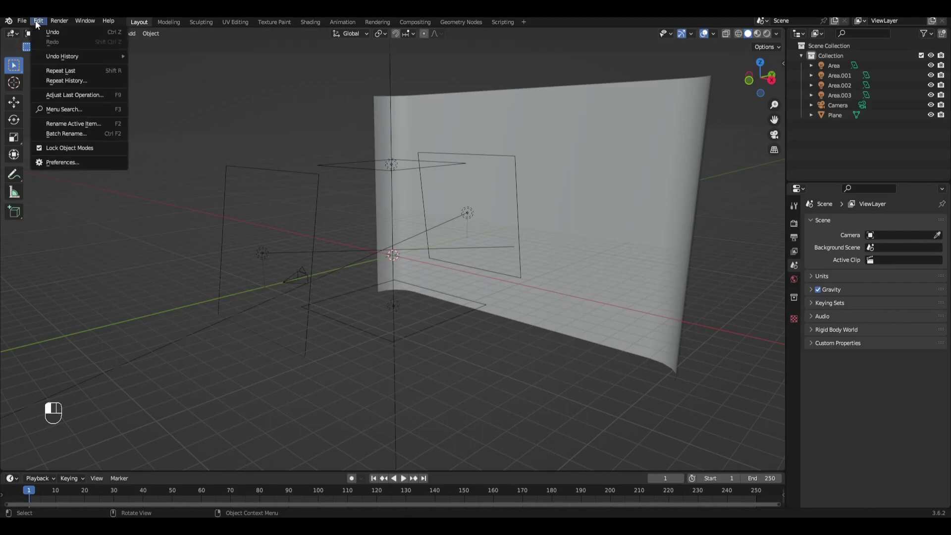
pyautogui.click(69, 162)
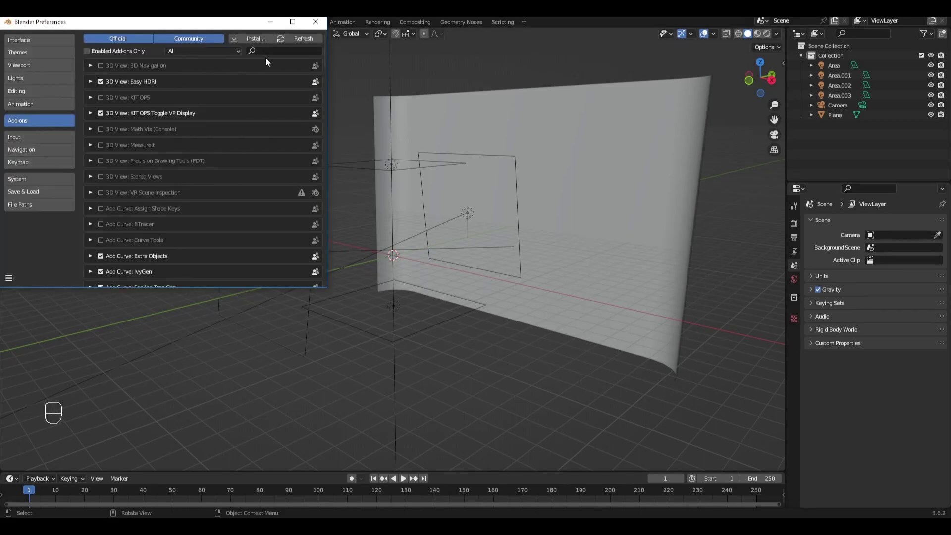
pyautogui.click(297, 49)
pyautogui.write('extra')
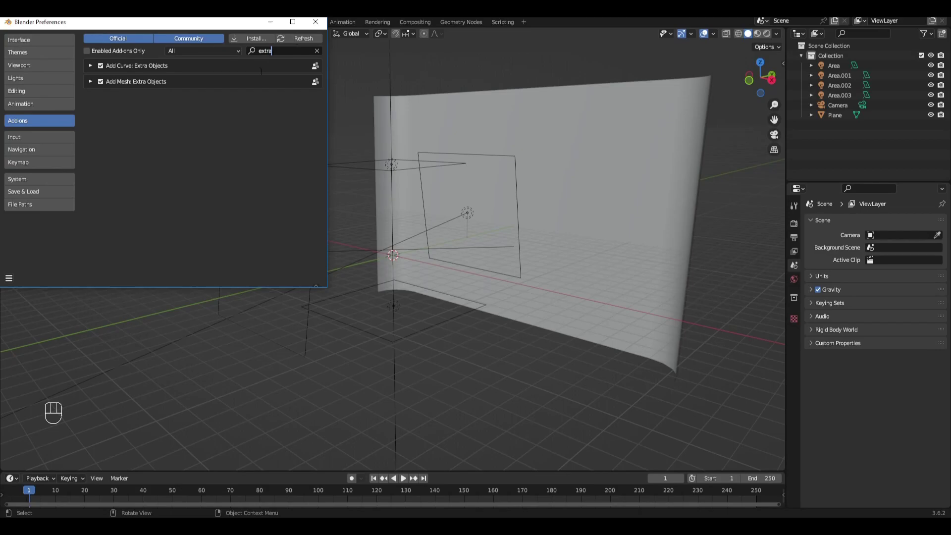
pyautogui.click(321, 26)
pyautogui.hotkey('shift', 'a')
pyautogui.moveTo(365, 167)
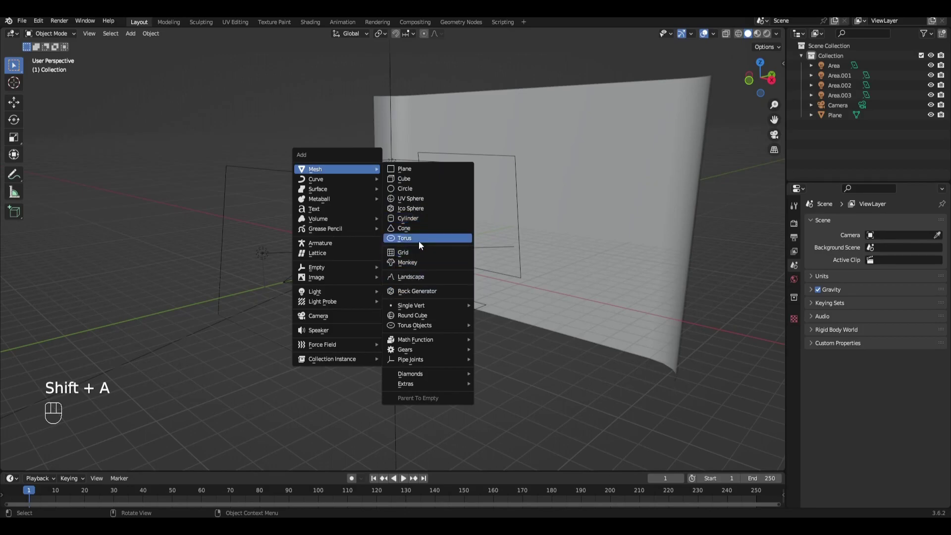
# - Add a Torus Knot and set its knot type to 3
pyautogui.moveTo(438, 326)
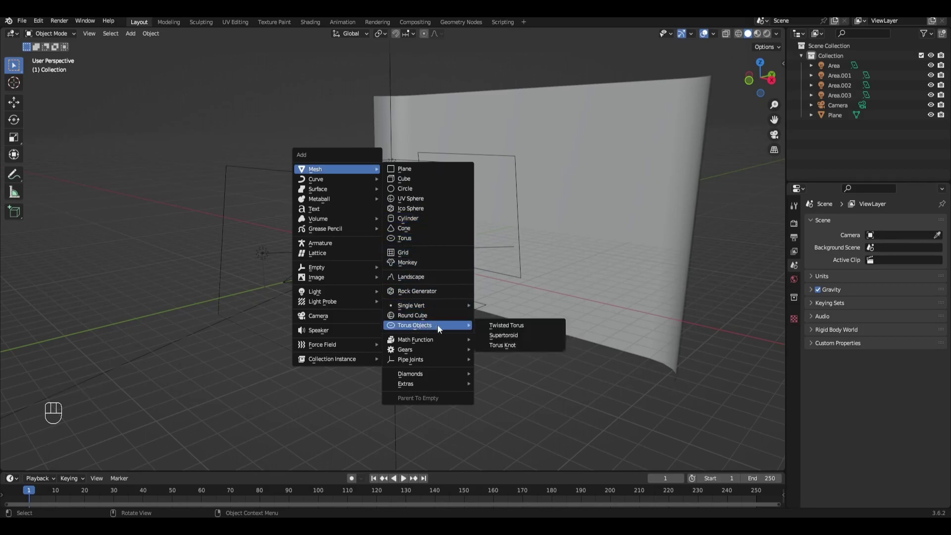
pyautogui.click(500, 344)
pyautogui.click(42, 461)
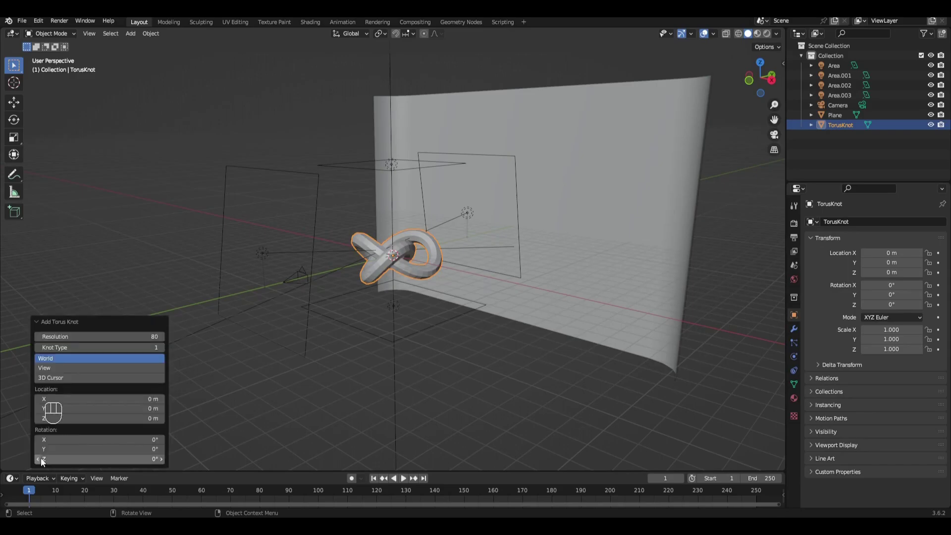
pyautogui.click(162, 347)
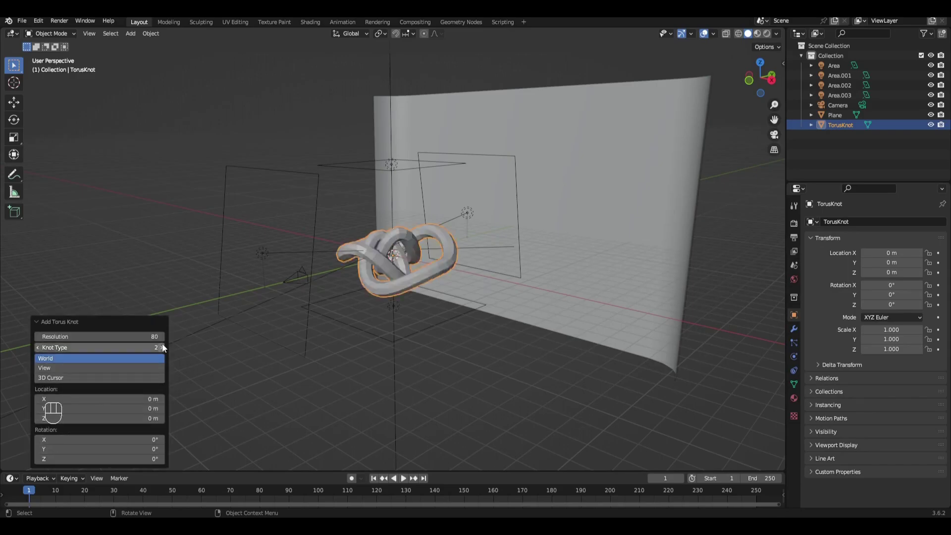
pyautogui.click(161, 347)
# - Switch to the camera view and rotate the knot 90° about X
pyautogui.moveTo(382, 246); pyautogui.dragTo(414, 266, button='middle')
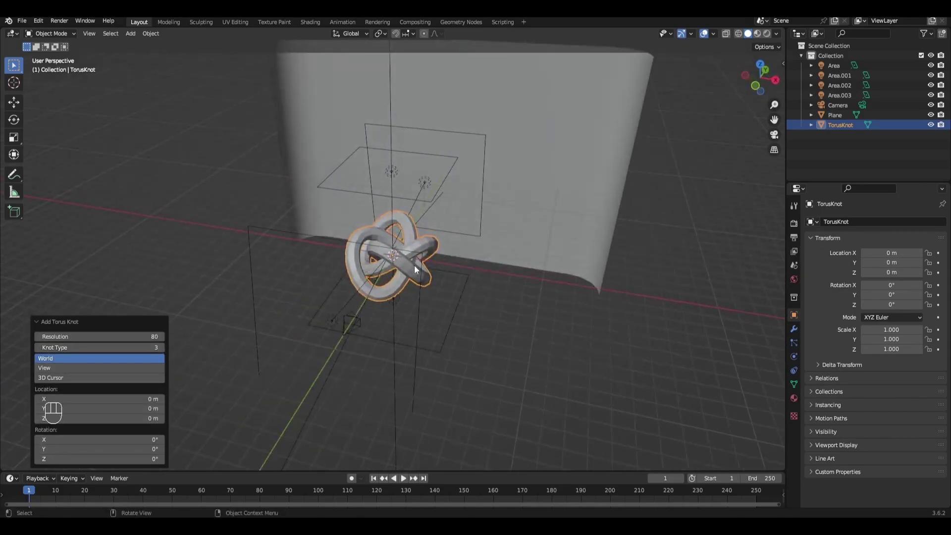
pyautogui.press('KP_0')
pyautogui.press('r')
pyautogui.write('x')
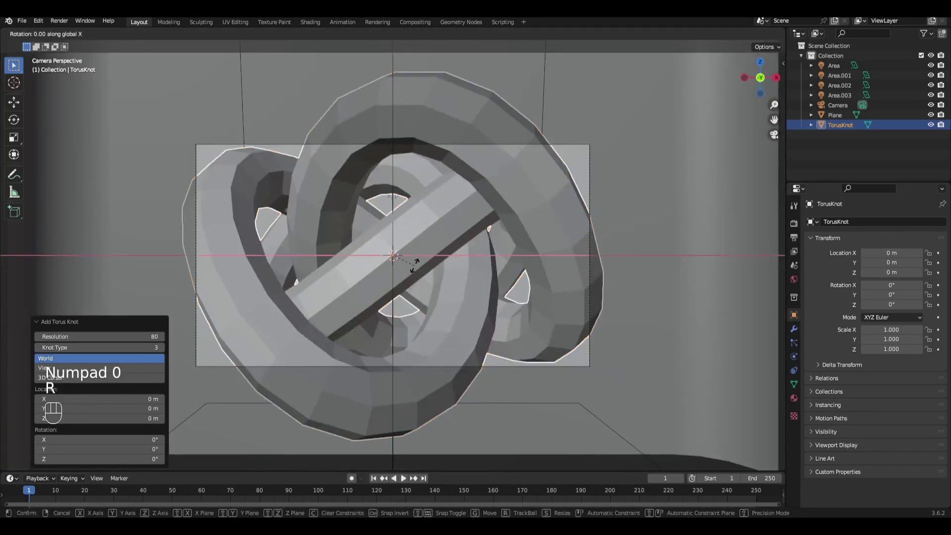
pyautogui.write('90')
pyautogui.press('Return')
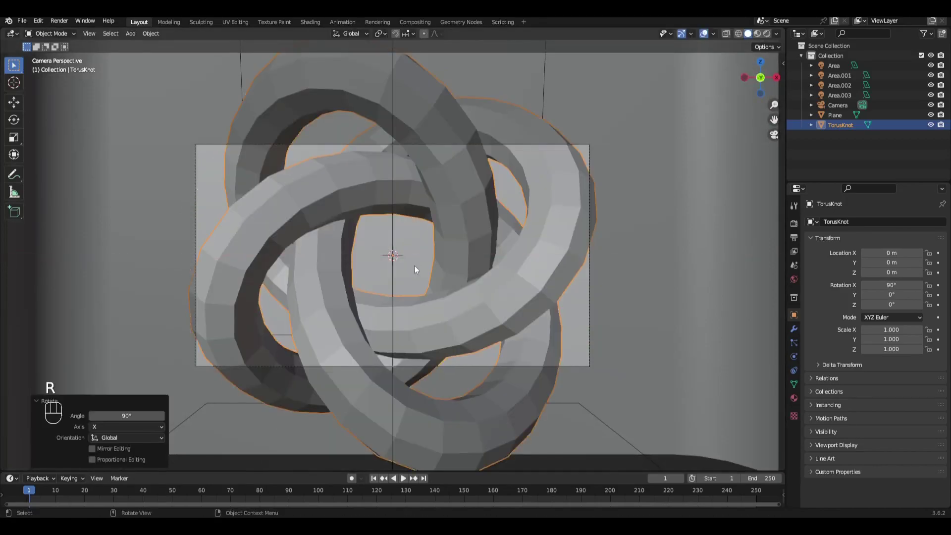
# - Scale the torus knot down to 0.353
pyautogui.press('s')
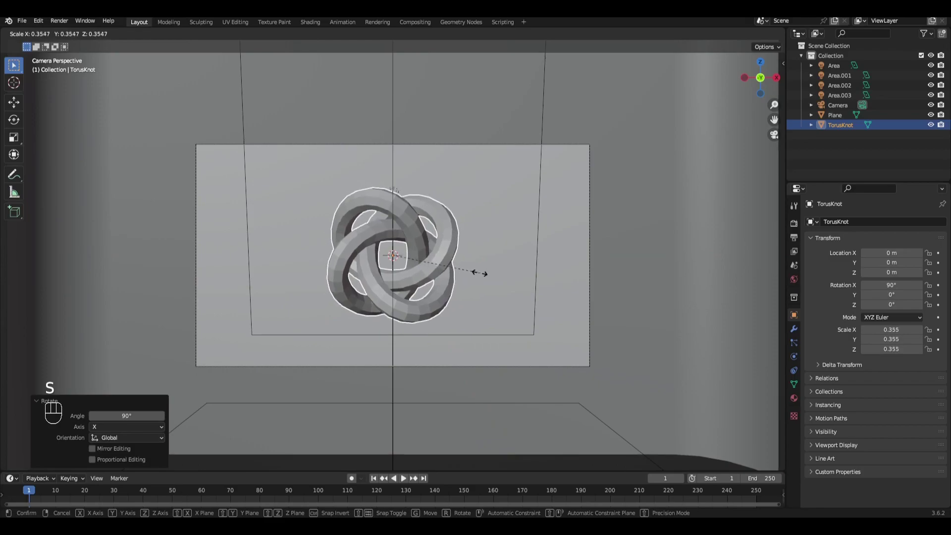
pyautogui.click(480, 277)
pyautogui.scroll(2, 476, 270)
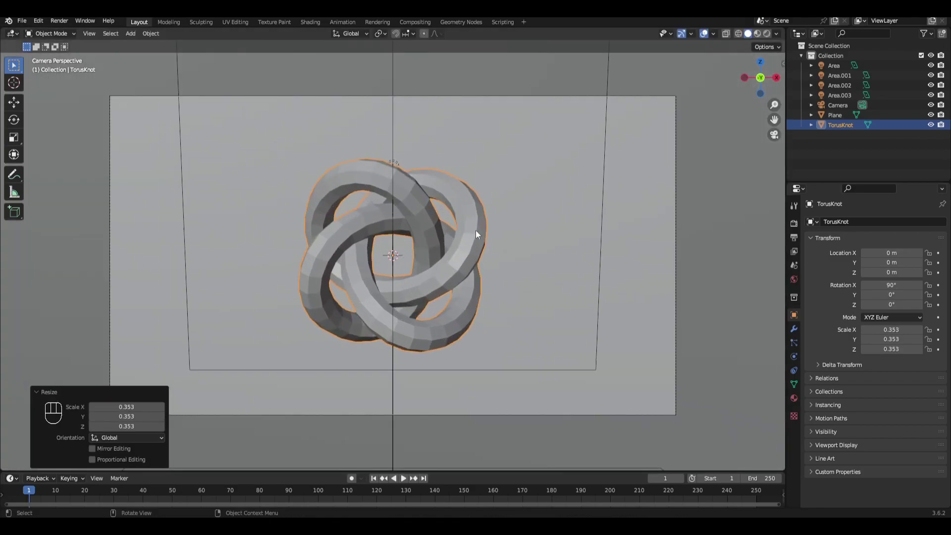
# - Shade the knot smooth and make the timeline area much taller
pyautogui.rightClick(473, 221)
pyautogui.click(456, 233)
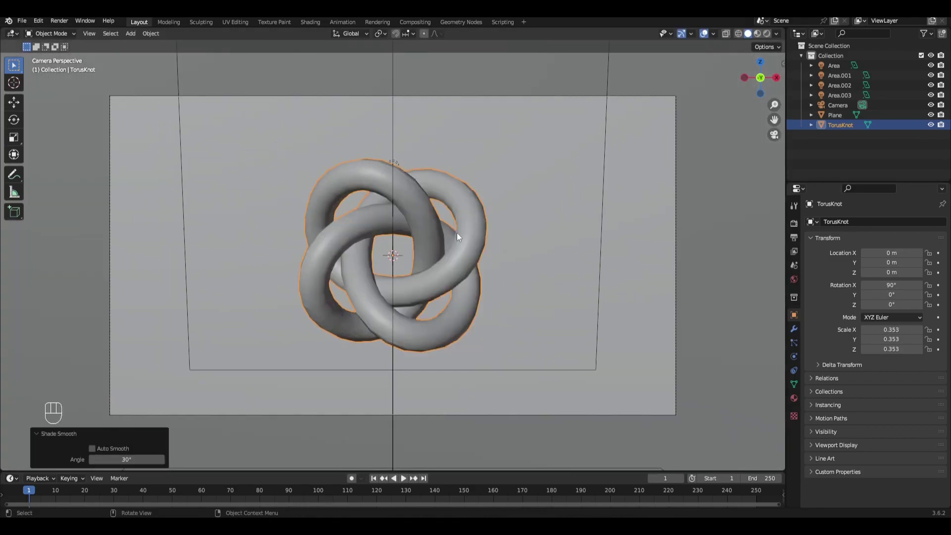
pyautogui.moveTo(215, 470); pyautogui.dragTo(229, 377)
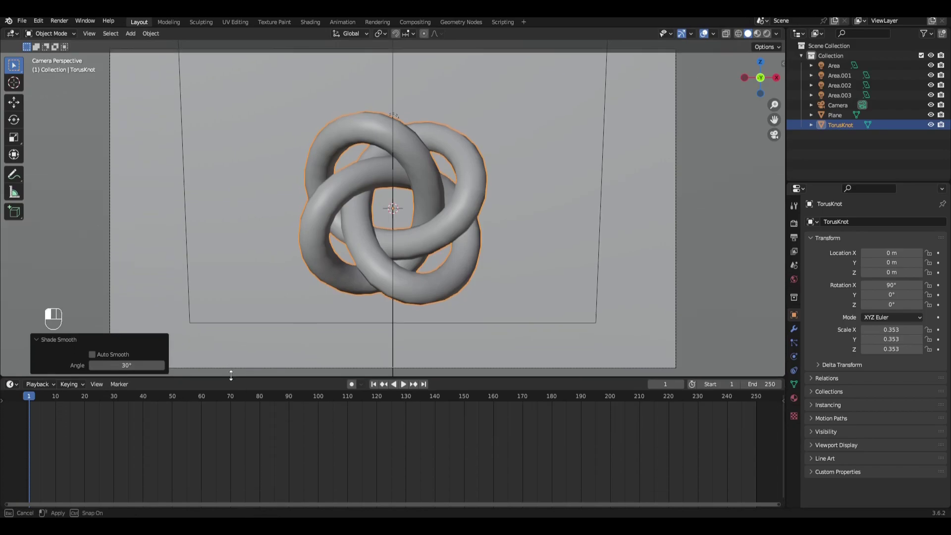
# - Split the viewport and turn the lower area into a Geometry Node Editor
pyautogui.moveTo(784, 376); pyautogui.dragTo(761, 183)
pyautogui.click(12, 192)
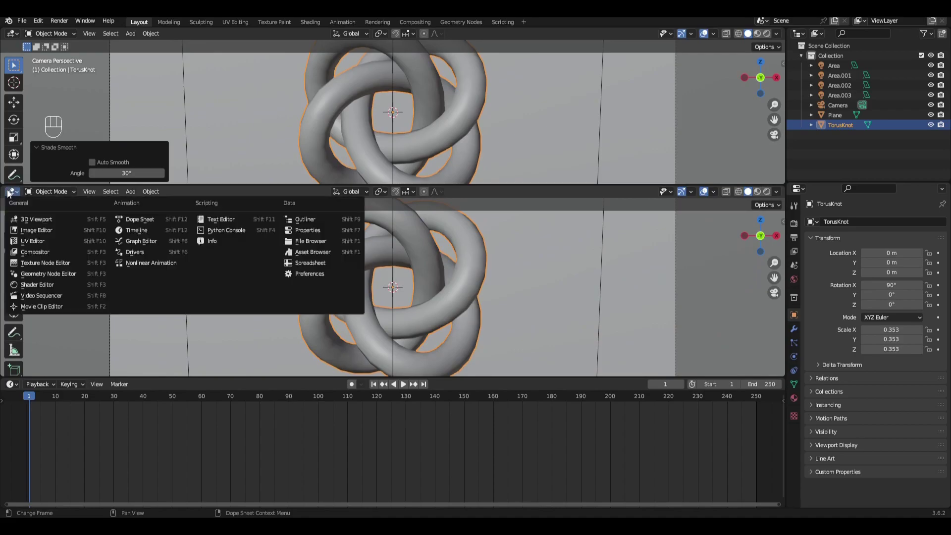
pyautogui.click(30, 284)
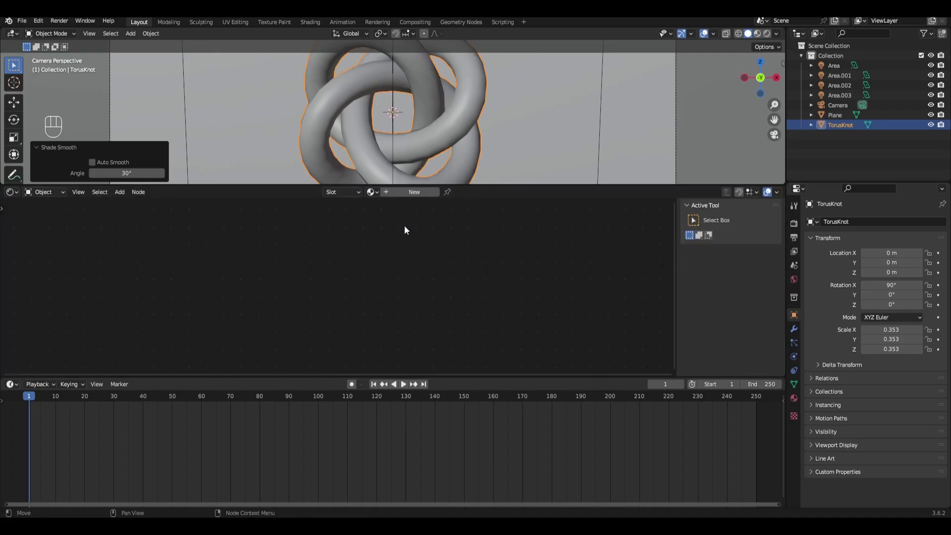
pyautogui.click(12, 192)
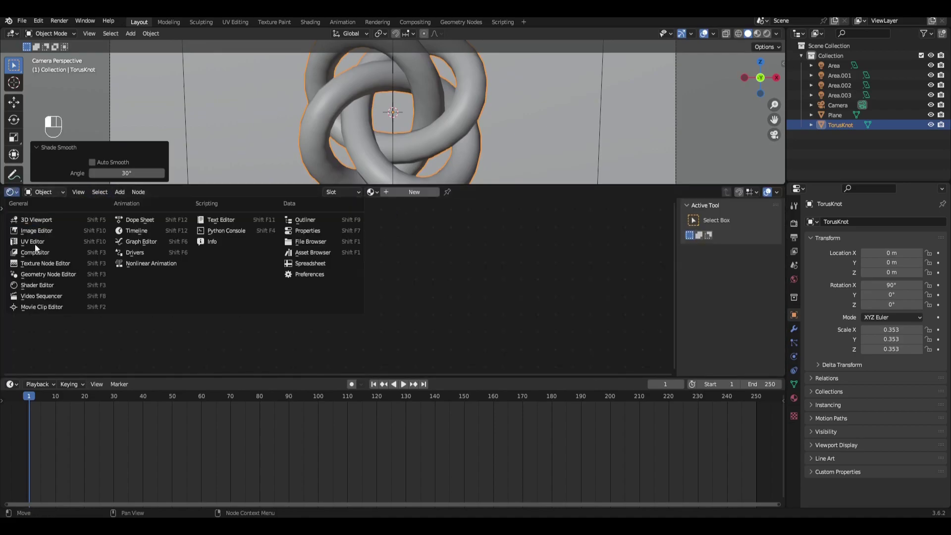
pyautogui.click(45, 274)
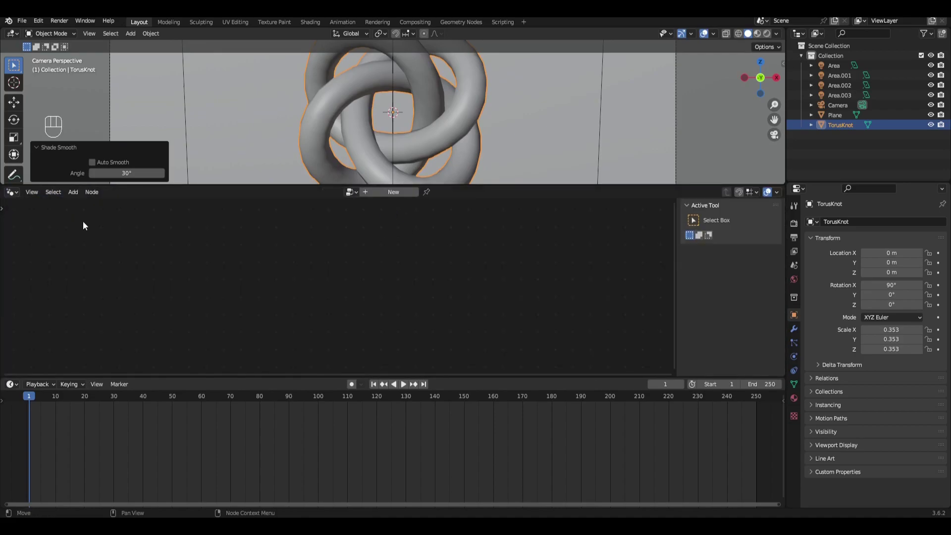
# - Create a new Geometry Nodes group and frame its Group Input and Output nodes
pyautogui.click(392, 192)
pyautogui.moveTo(341, 291); pyautogui.dragTo(353, 260, button='middle')
pyautogui.scroll(2, 487, 224)
pyautogui.scroll(2, 403, 254)
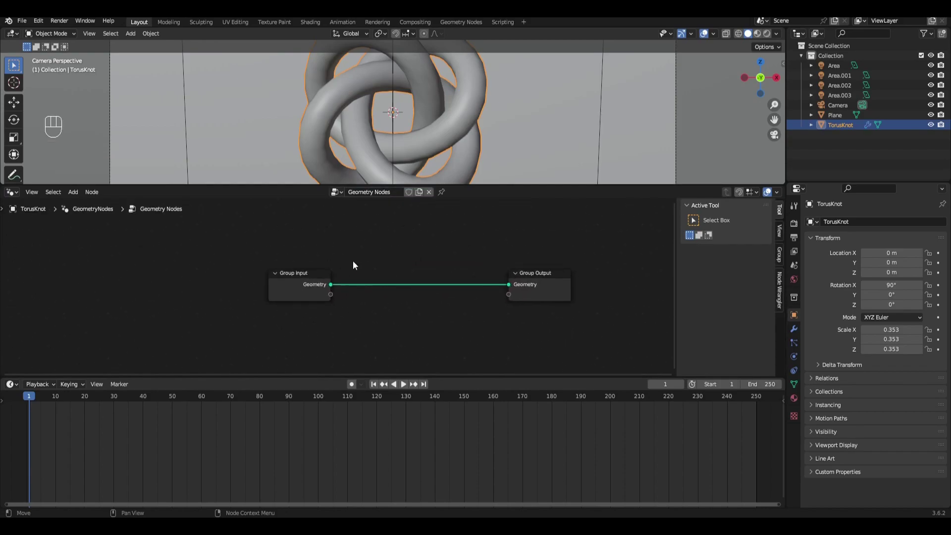
pyautogui.hotkey('shift', 'a')
# - Insert a Subdivide Mesh node on the Group Input–Output link and spread the nodes out
pyautogui.click(349, 179)
pyautogui.write('s')
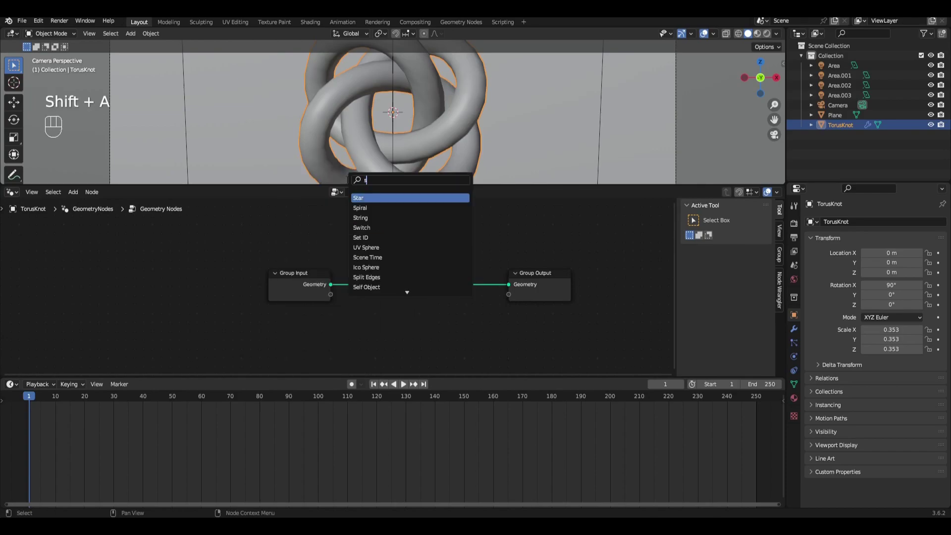
pyautogui.write('ubdiv')
pyautogui.press('Return')
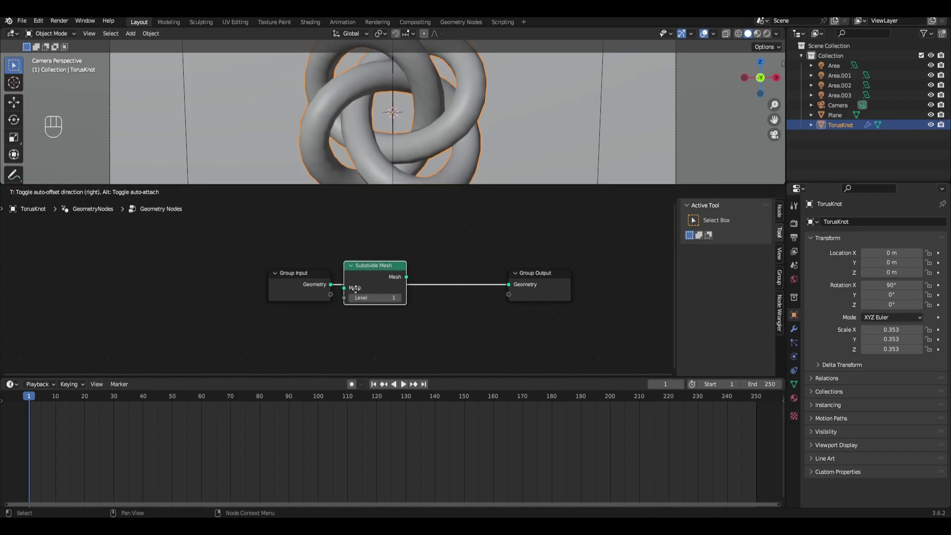
pyautogui.click(396, 278)
pyautogui.moveTo(307, 287); pyautogui.dragTo(174, 269)
pyautogui.moveTo(385, 276); pyautogui.dragTo(262, 278)
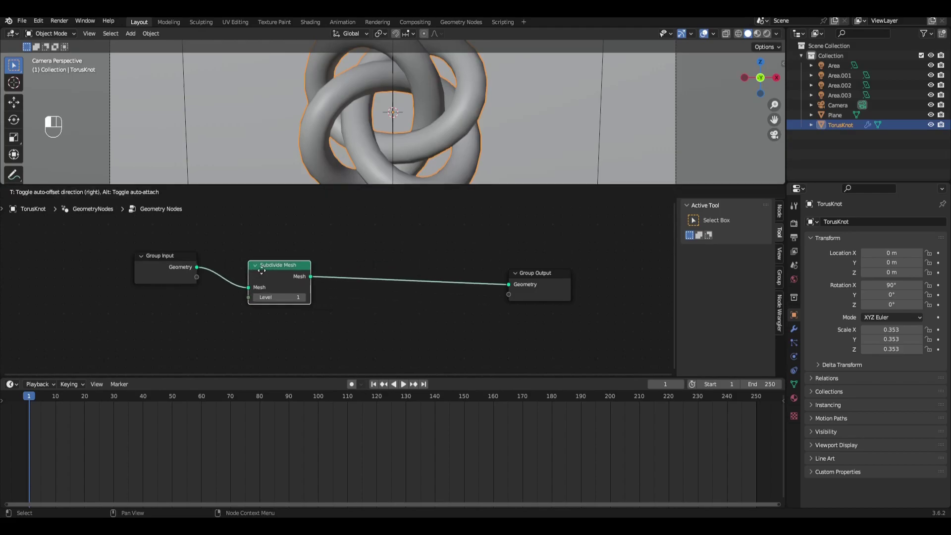
# - Add an Extrude Mesh node after Subdivide Mesh with offset scale 0.800
pyautogui.hotkey('shift', 'a')
pyautogui.write('extr')
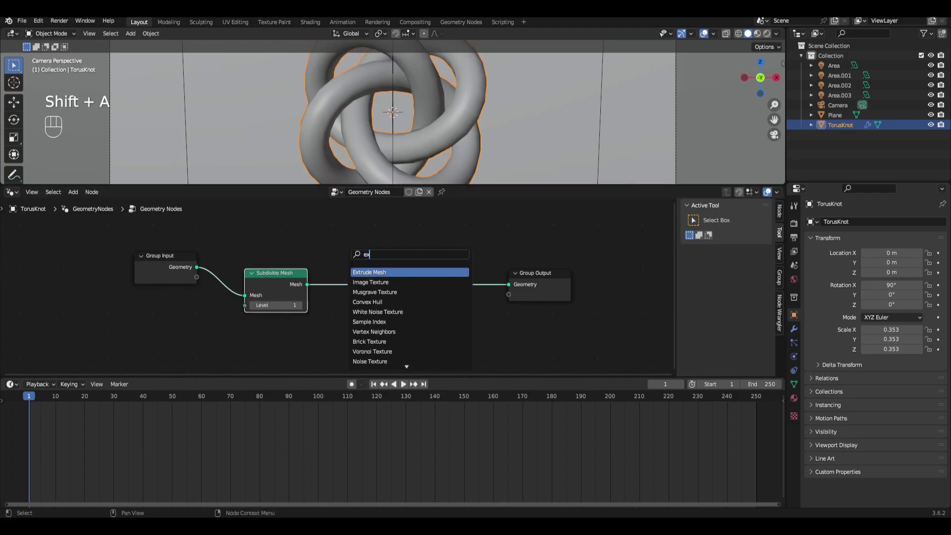
pyautogui.press('Return')
pyautogui.click(351, 279)
pyautogui.moveTo(516, 280); pyautogui.dragTo(590, 272)
pyautogui.click(351, 343)
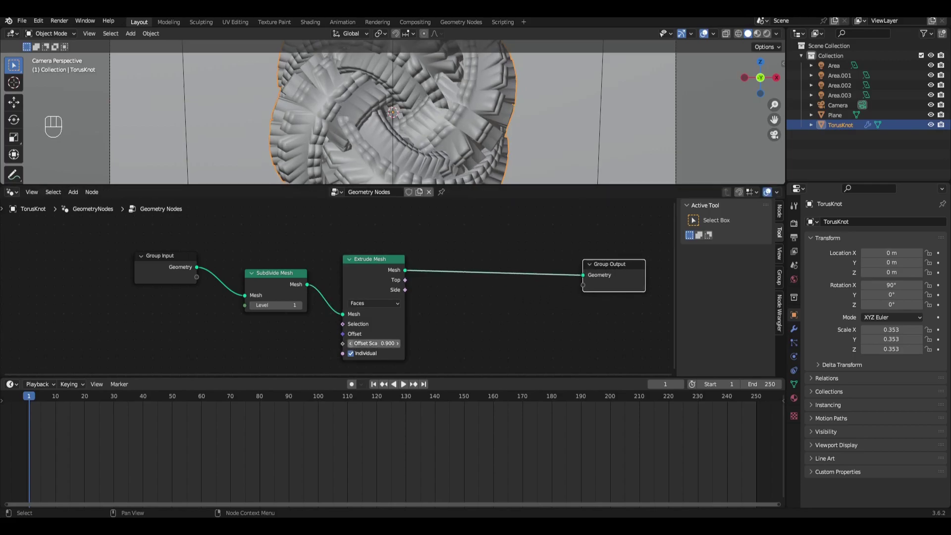
pyautogui.click(351, 343)
pyautogui.scroll(-1, 498, 305)
pyautogui.moveTo(498, 305); pyautogui.dragTo(417, 301, button='middle')
# - Drop a Set Position node between Extrude Mesh and Group Output
pyautogui.hotkey('shift', 'a')
pyautogui.write('set pos')
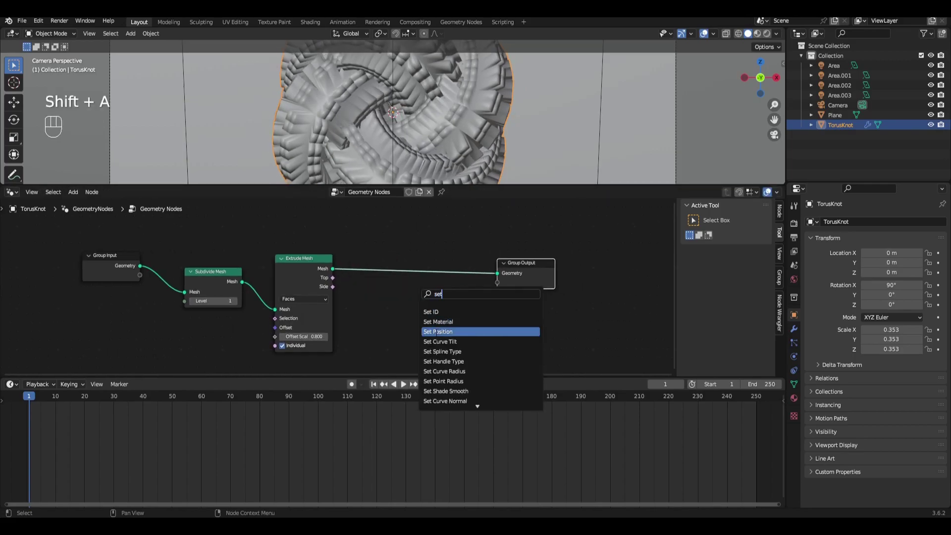
pyautogui.press('Return')
pyautogui.click(396, 292)
# - Place a Subdivision Surface node before Group Output and search for Set Material
pyautogui.hotkey('shift', 'a')
pyautogui.write('subdiv')
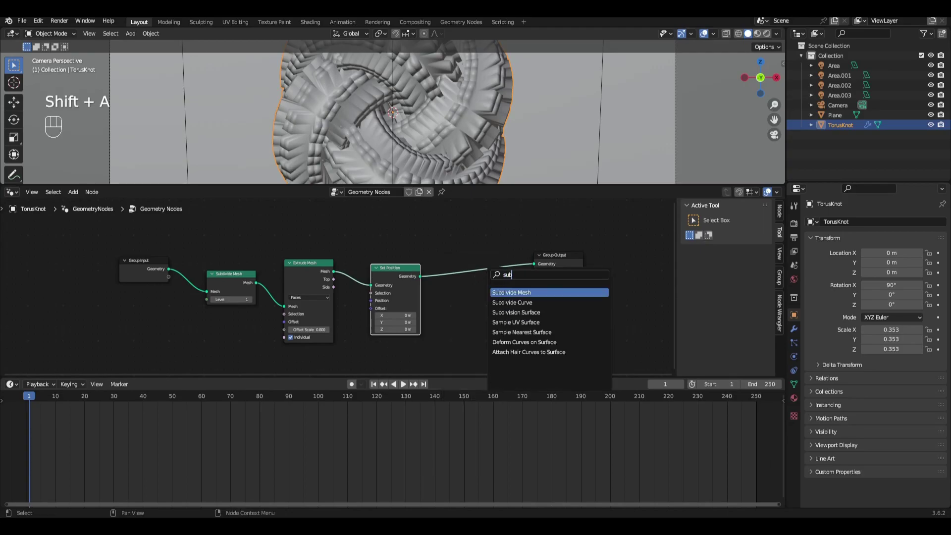
pyautogui.press('Return')
pyautogui.click(475, 277)
pyautogui.hotkey('shift', 'a')
pyautogui.write('mat')
pyautogui.press('Down')
pyautogui.press('Down')
pyautogui.press('Down')
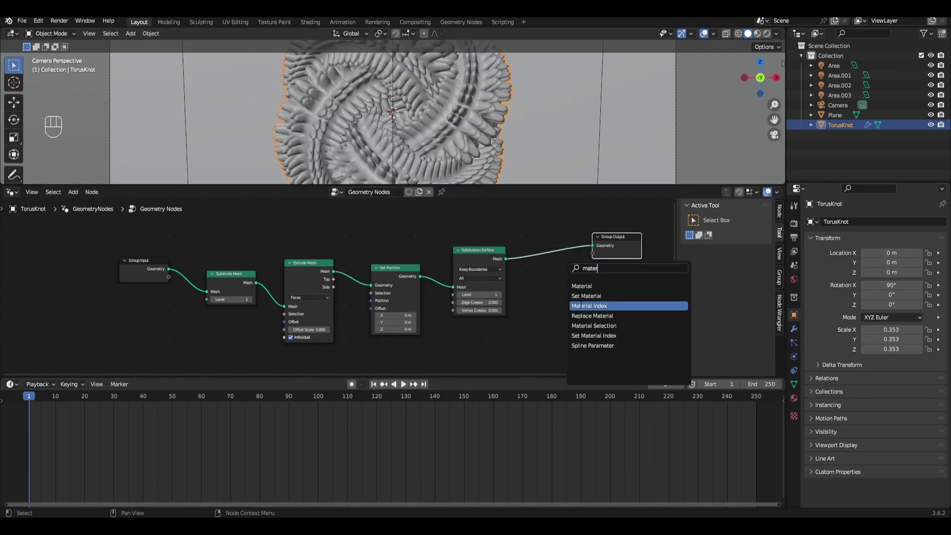
# - Drop the Set Material node in front of Group Output
pyautogui.press('Return')
pyautogui.click(549, 301)
pyautogui.scroll(-1, 549, 300)
# - Add a Vector Math node set to Multiply feeding Set Position's Offset
pyautogui.hotkey('shift', 'a')
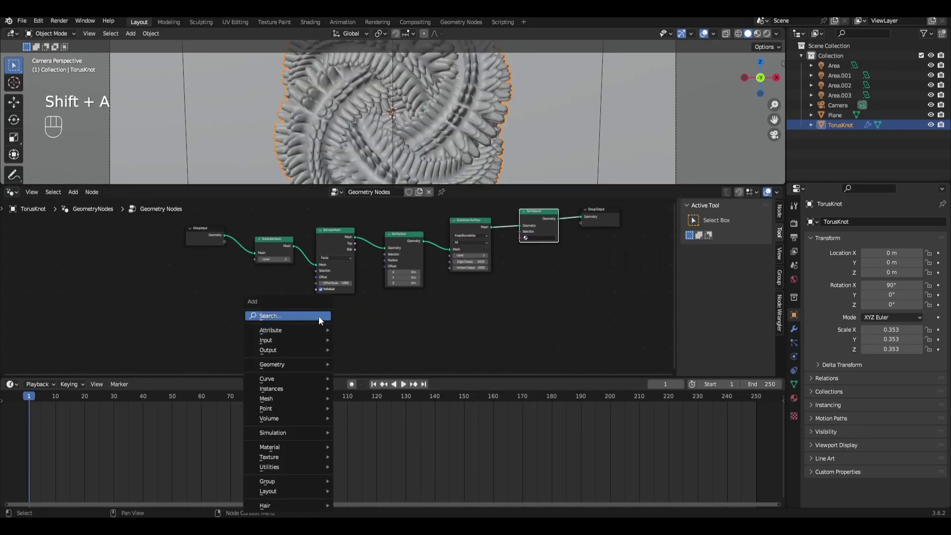
pyautogui.click(319, 316)
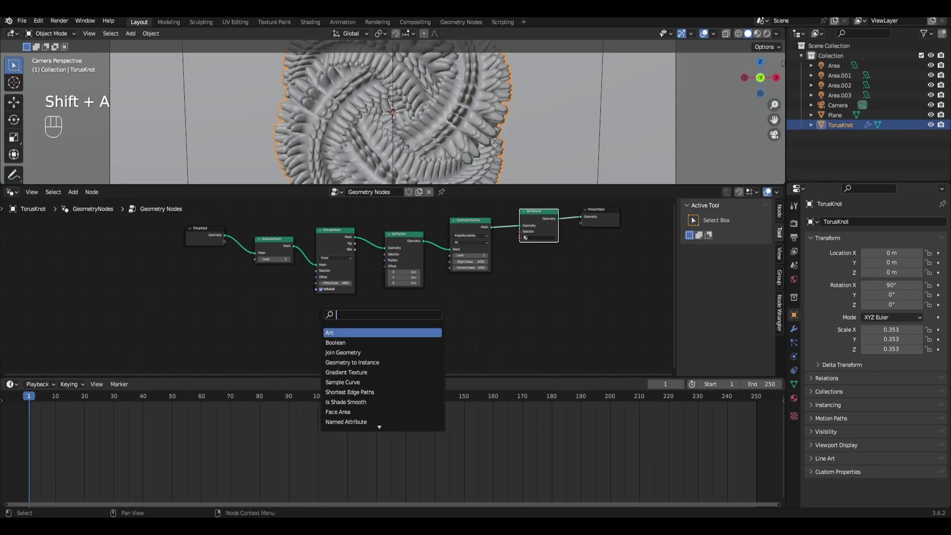
pyautogui.write('vect')
pyautogui.press('Down')
pyautogui.press('Return')
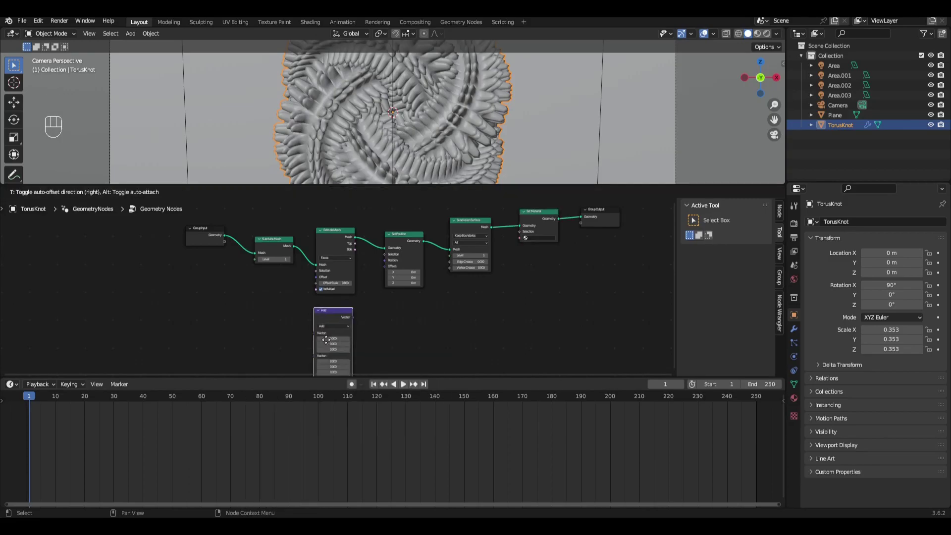
pyautogui.click(318, 339)
pyautogui.scroll(2, 350, 320)
pyautogui.moveTo(345, 327); pyautogui.dragTo(402, 258)
pyautogui.moveTo(333, 329); pyautogui.dragTo(370, 275, button='middle')
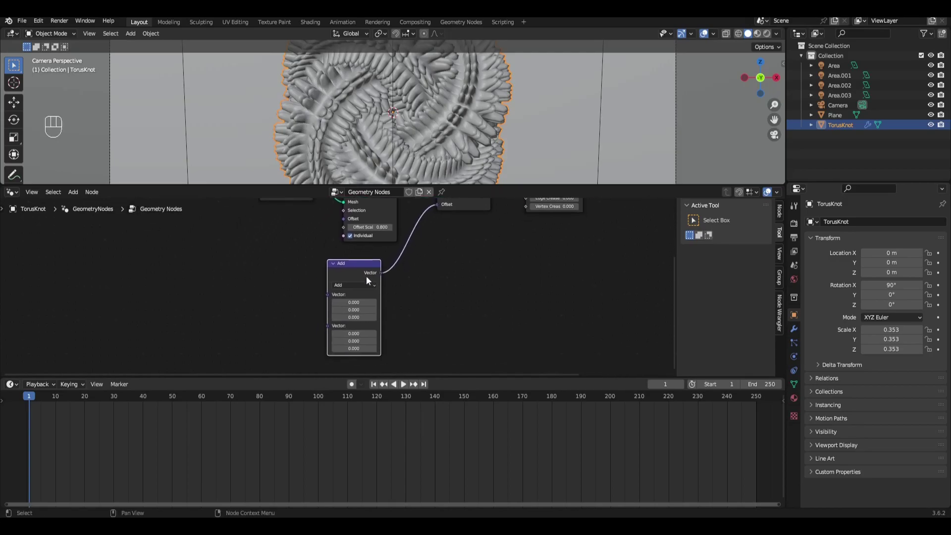
pyautogui.click(353, 285)
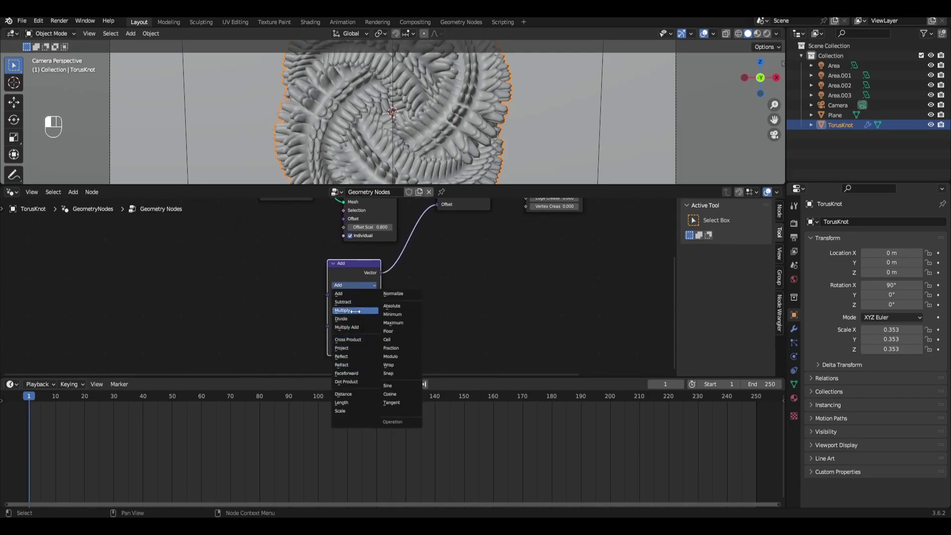
pyautogui.click(354, 311)
# - Add a Position node and connect it to Multiply's first Vector input
pyautogui.scroll(-3, 381, 292)
pyautogui.hotkey('shift', 'a')
pyautogui.click(345, 298)
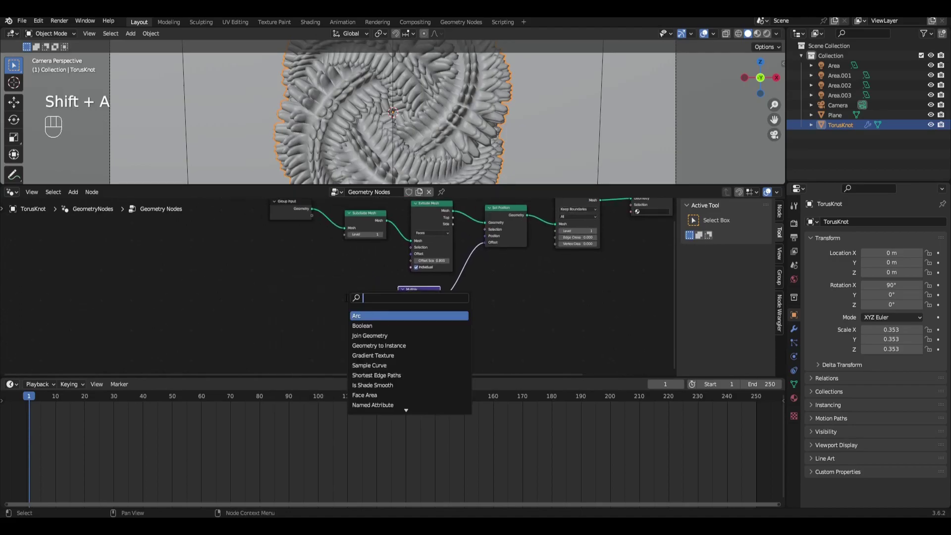
pyautogui.write('posi')
pyautogui.press('Return')
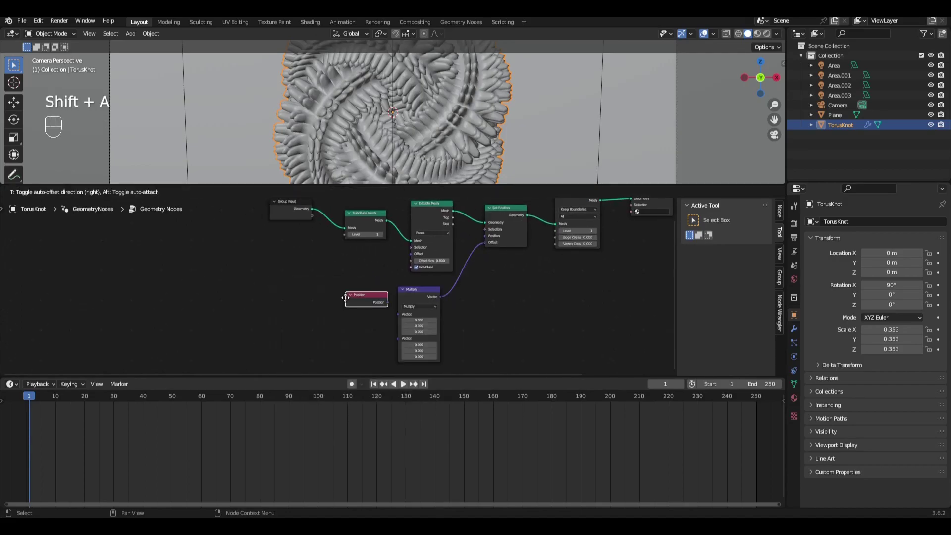
pyautogui.click(346, 301)
pyautogui.moveTo(388, 302); pyautogui.dragTo(398, 314)
# - Add a Noise Texture and feed its Fac into Multiply's second Vector input
pyautogui.moveTo(398, 314); pyautogui.dragTo(411, 287, button='middle')
pyautogui.hotkey('shift', 'a')
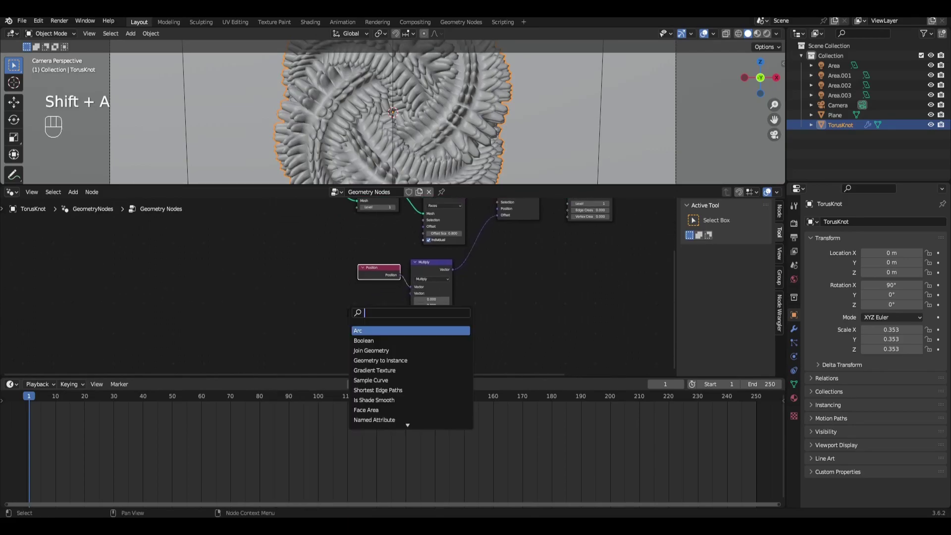
pyautogui.write('no')
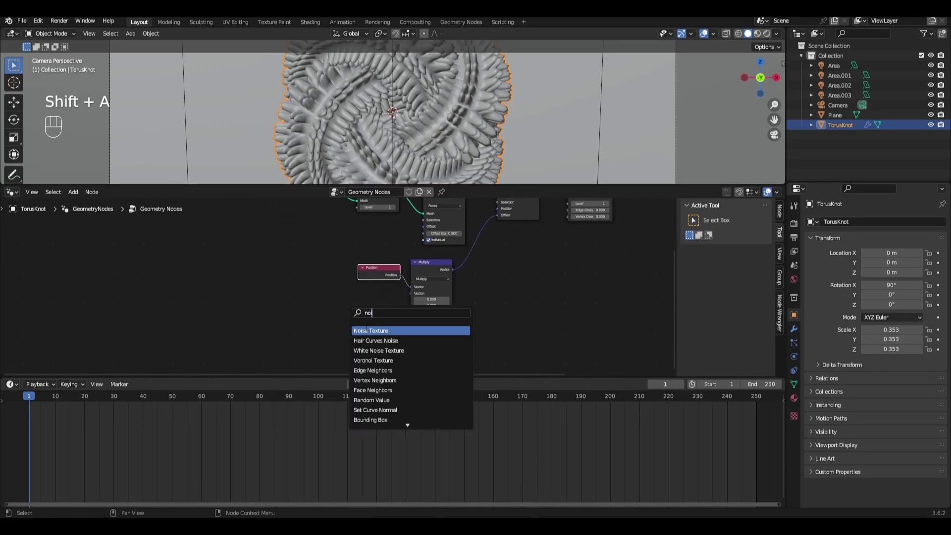
pyautogui.press('Return')
pyautogui.click(373, 302)
pyautogui.moveTo(373, 303); pyautogui.dragTo(410, 295)
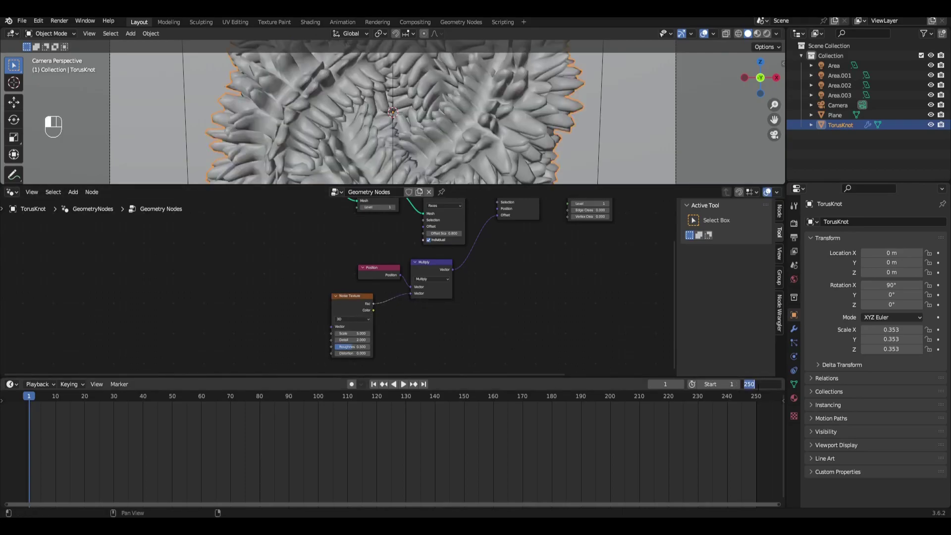
# - Set the animation end to frame 300 and switch the Noise Texture to 4D
pyautogui.press('Return')
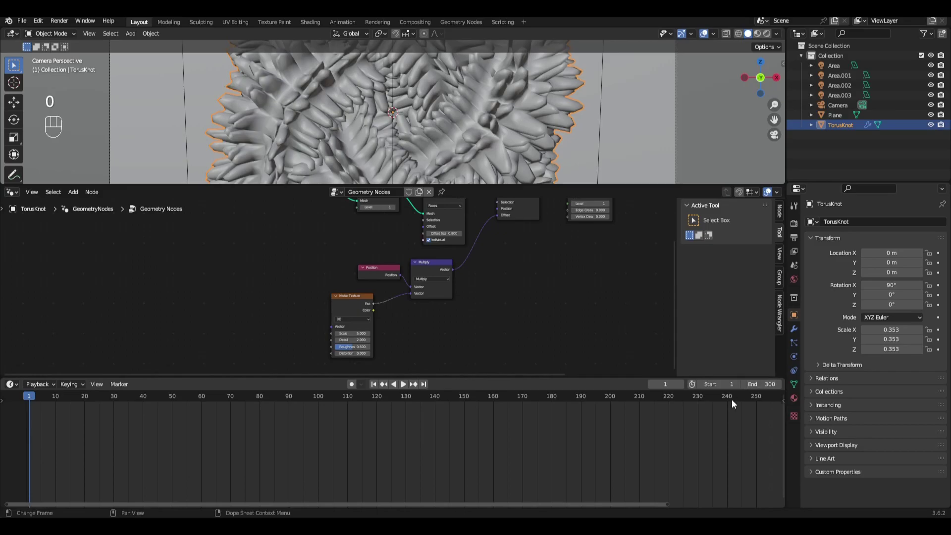
pyautogui.scroll(5, 388, 291)
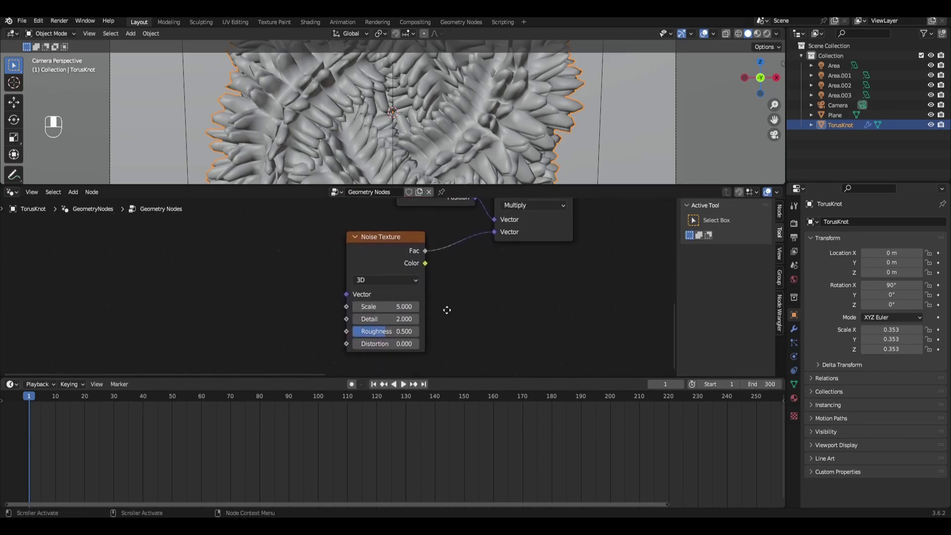
pyautogui.click(386, 262)
pyautogui.click(370, 319)
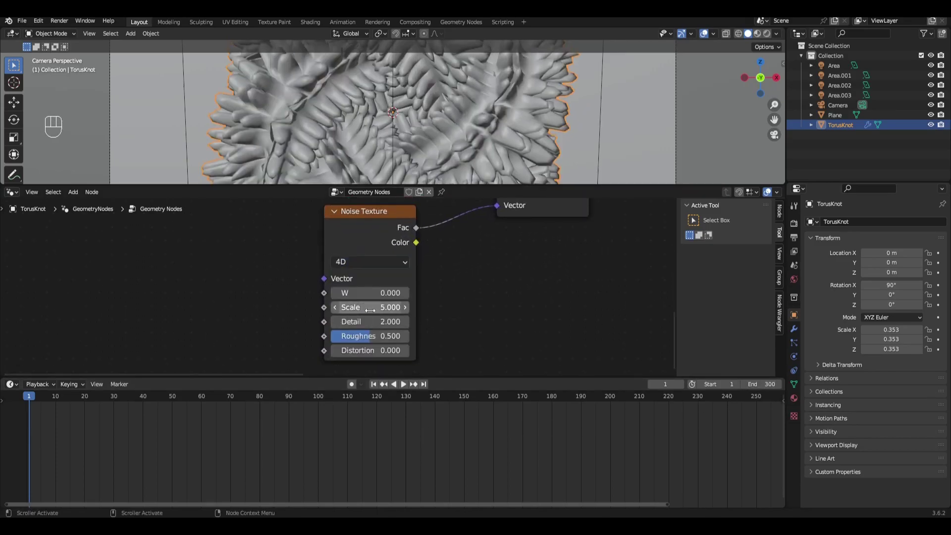
# - Keyframe the noise W and a Scale of 0.2 at the current frame
pyautogui.press('i')
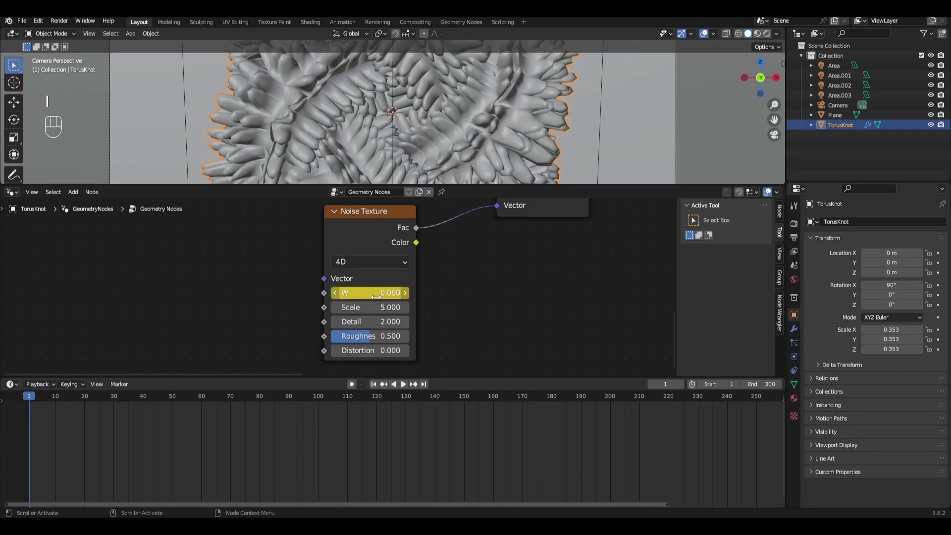
pyautogui.click(371, 307)
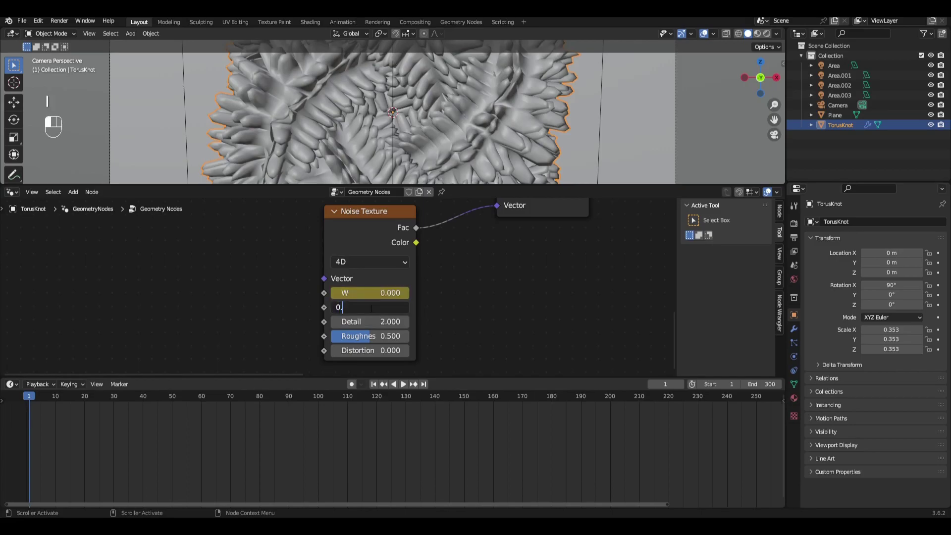
pyautogui.write('0.2')
pyautogui.press('Return')
pyautogui.press('i')
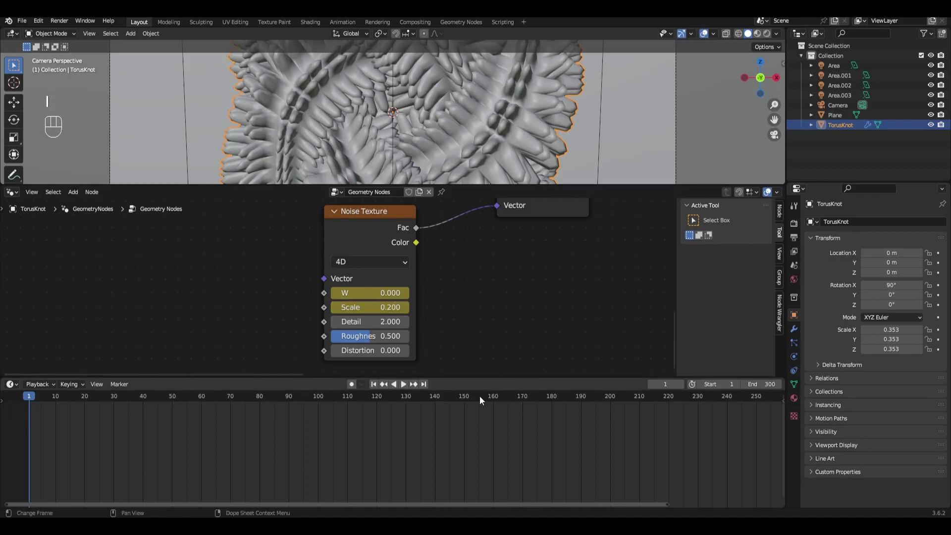
# - At frame 150, keyframe the noise W at 5 and Scale at 2
pyautogui.click(462, 396)
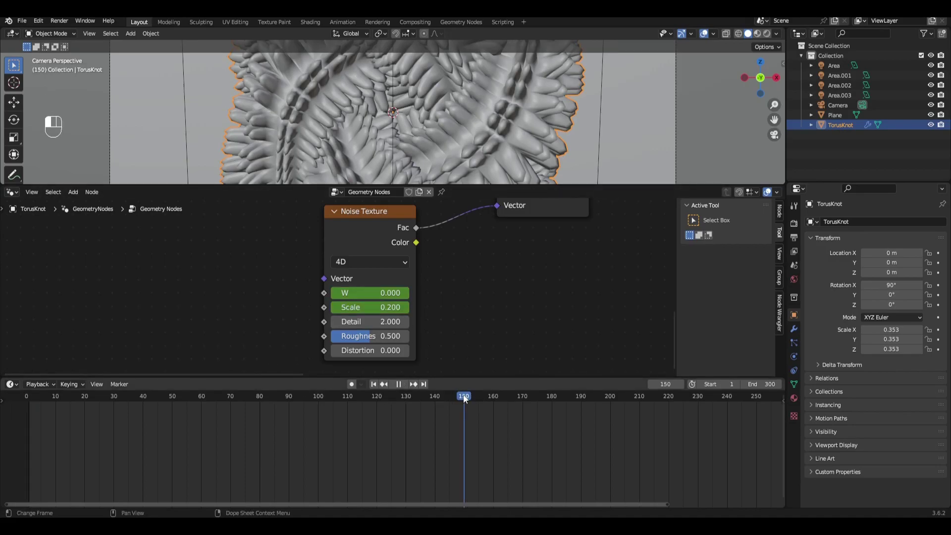
pyautogui.click(359, 294)
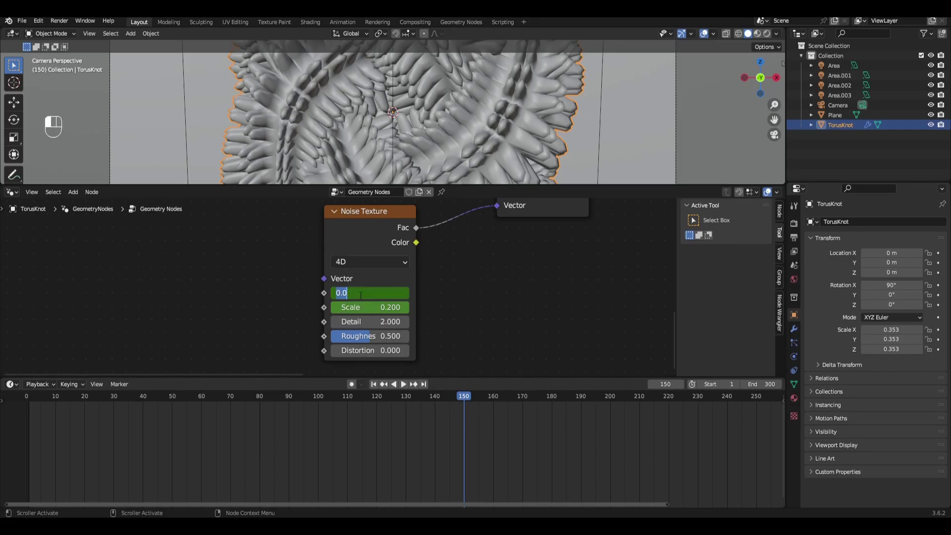
pyautogui.write('5')
pyautogui.press('Return')
pyautogui.click(361, 305)
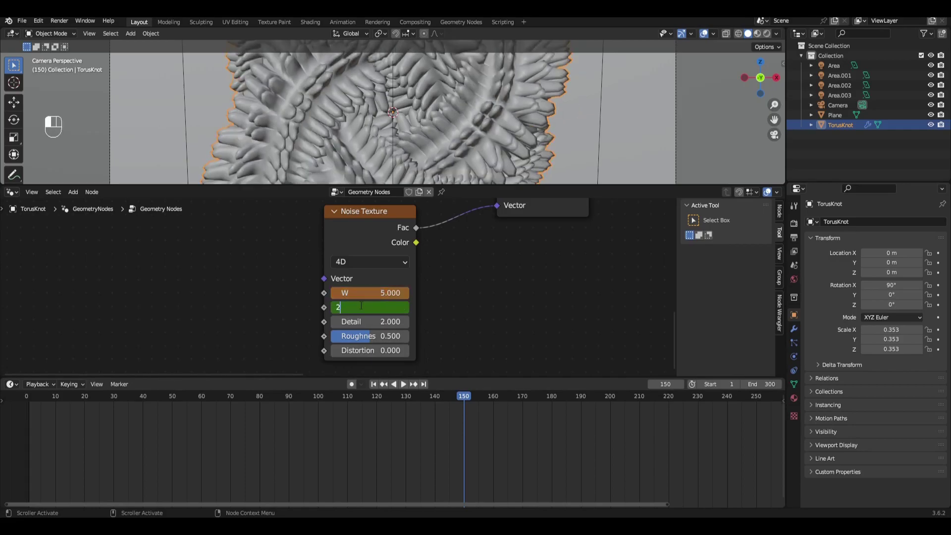
pyautogui.press('Return')
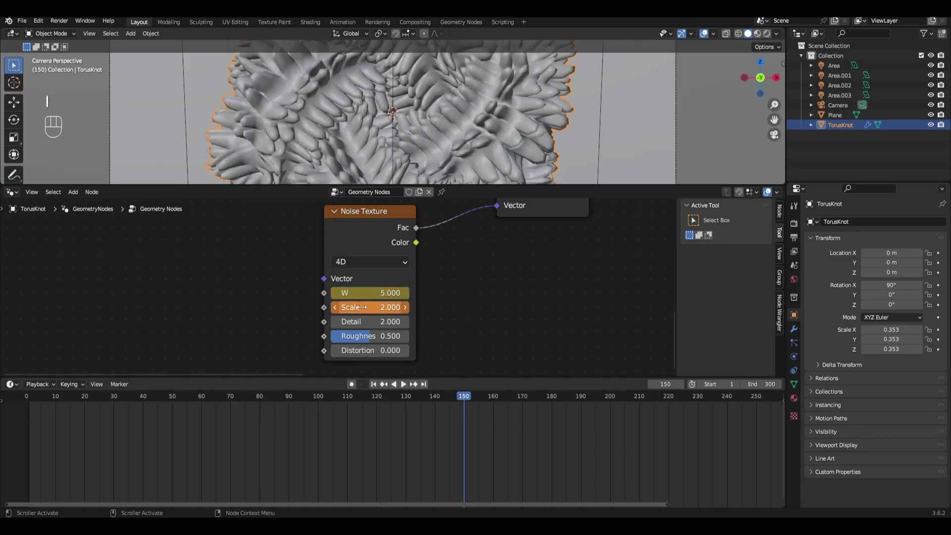
pyautogui.press('i')
# - Keyframe W 0 and Scale 0.2 at frame 300, then rewind and enlarge the 3D view
pyautogui.scroll(-2, 747, 405)
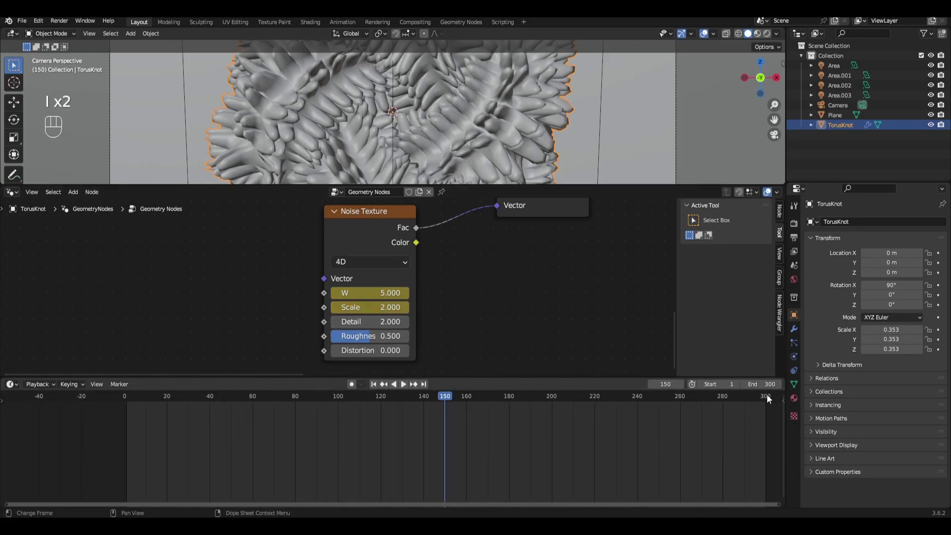
pyautogui.click(766, 399)
pyautogui.click(376, 292)
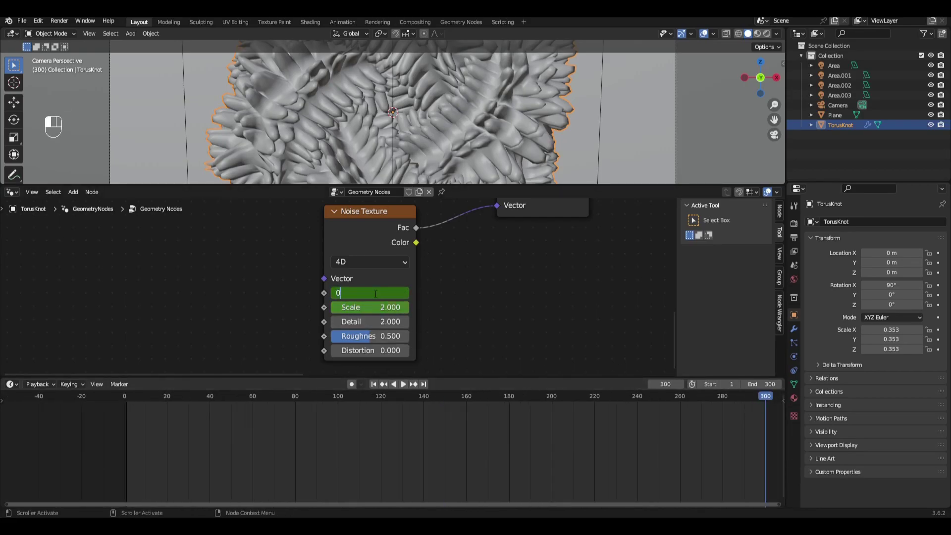
pyautogui.write('0')
pyautogui.press('Return')
pyautogui.click(375, 307)
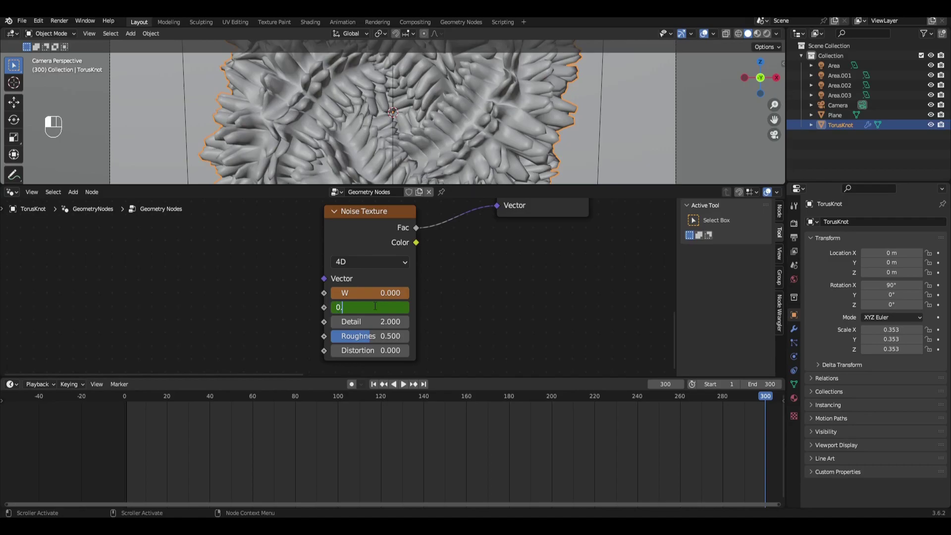
pyautogui.write('0.2')
pyautogui.press('Return')
pyautogui.press('i')
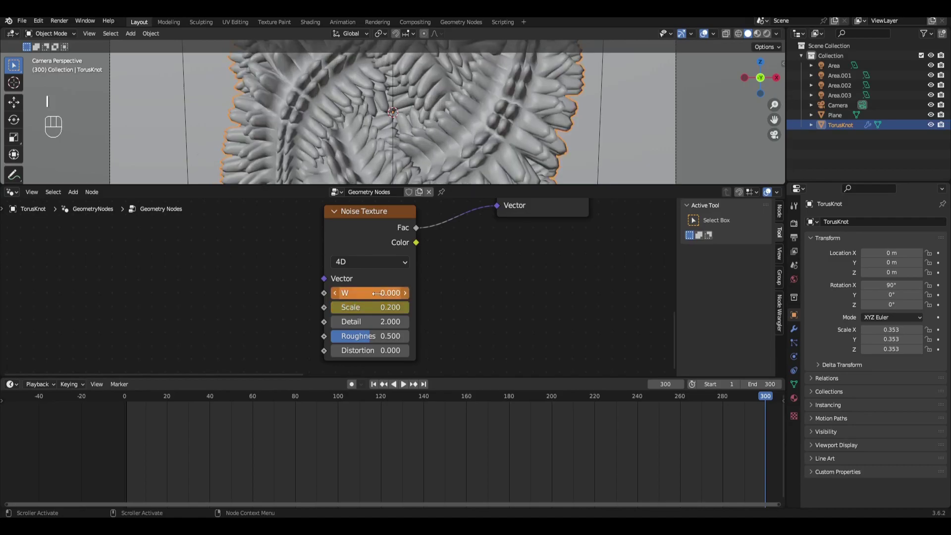
pyautogui.press('i')
pyautogui.click(373, 383)
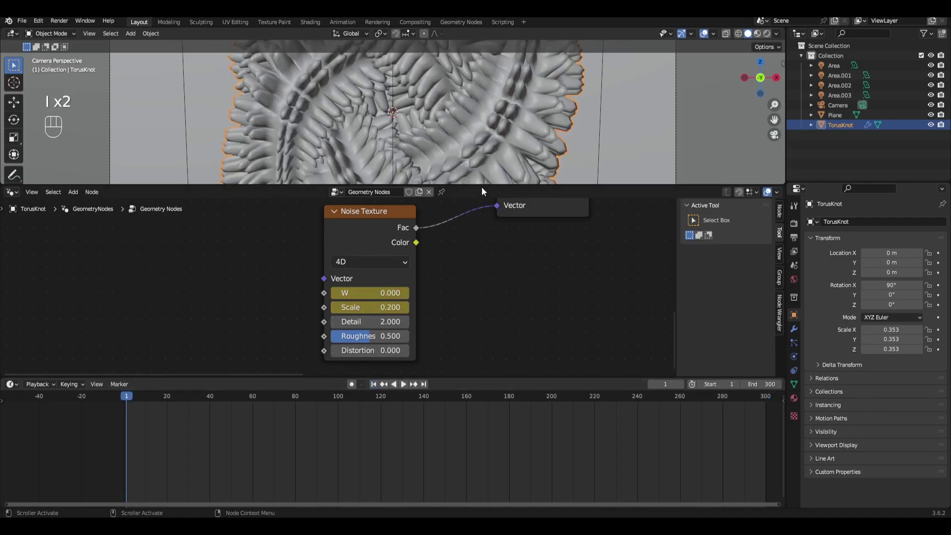
pyautogui.moveTo(481, 186); pyautogui.dragTo(479, 272)
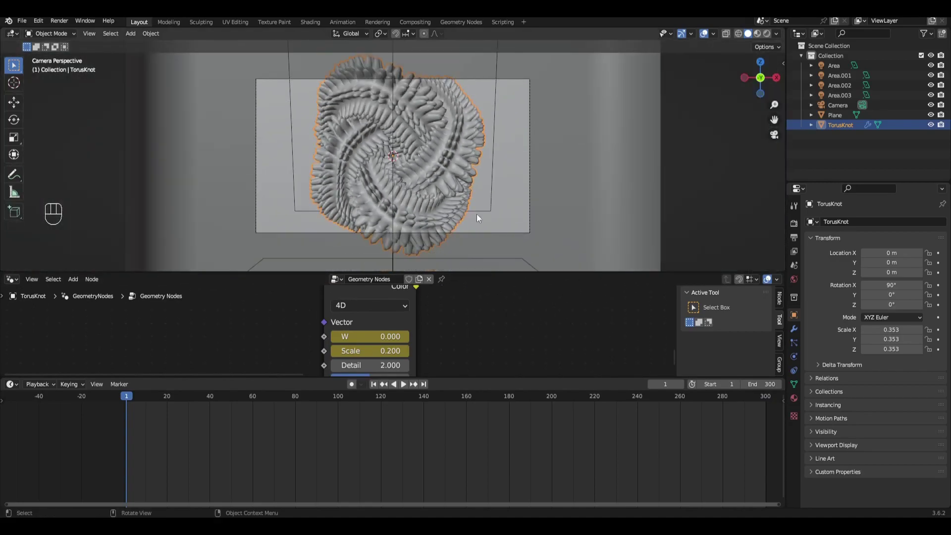
# - Scale the torus knot down to 0.227 and preview the animation
pyautogui.press('s')
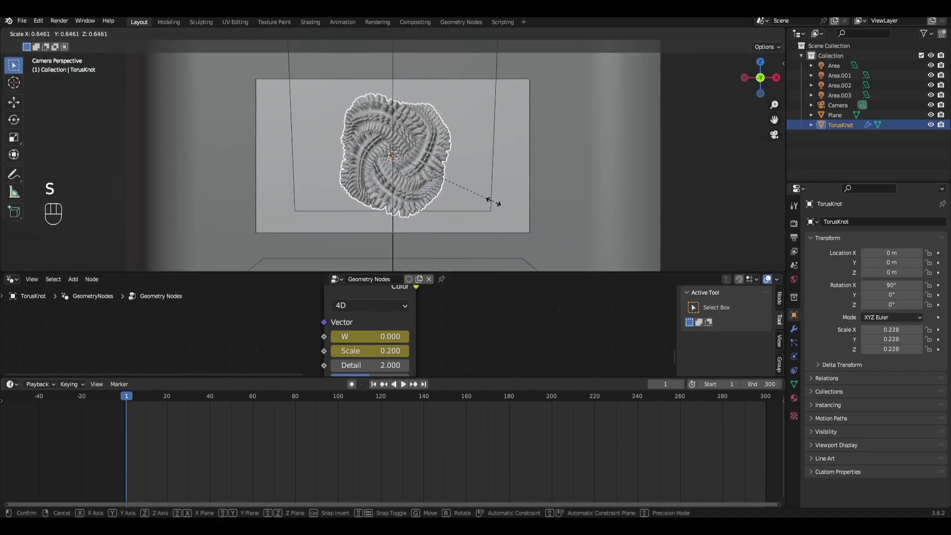
pyautogui.click(492, 201)
pyautogui.press('space')
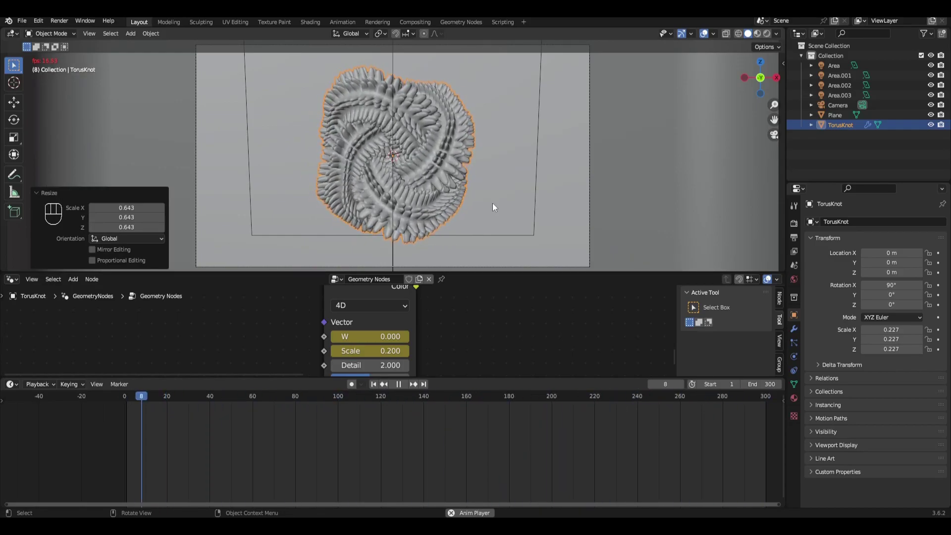
pyautogui.press('space')
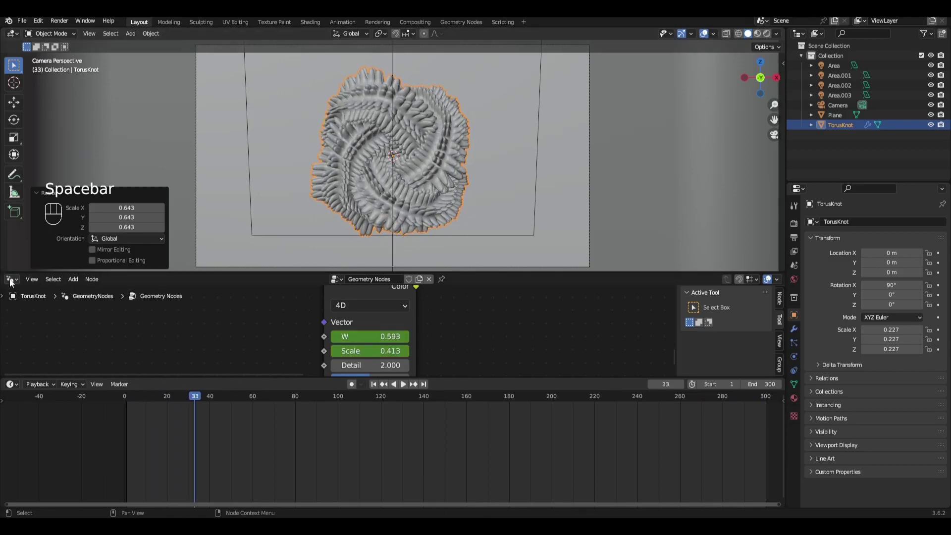
# - Raise the Subdivision Surface node's level to 3
pyautogui.scroll(-5, 367, 345)
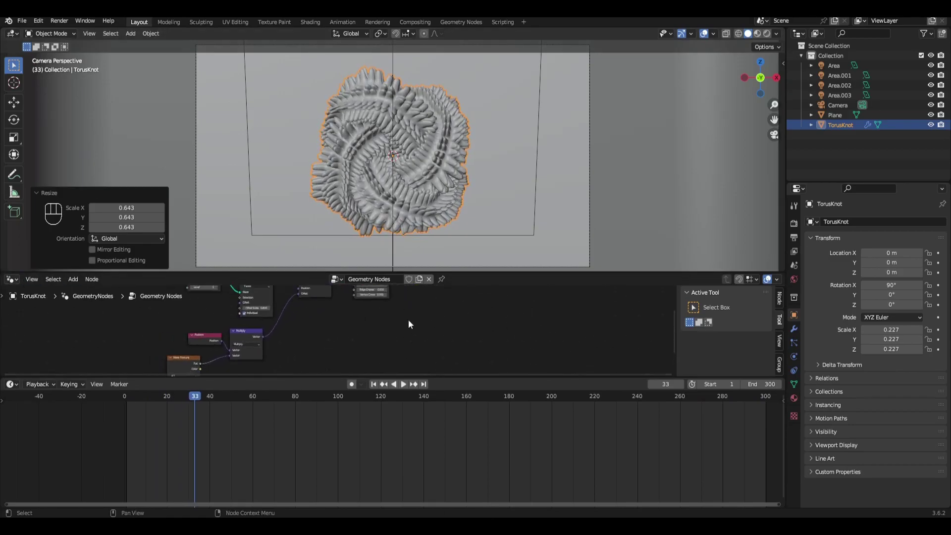
pyautogui.scroll(4, 376, 317)
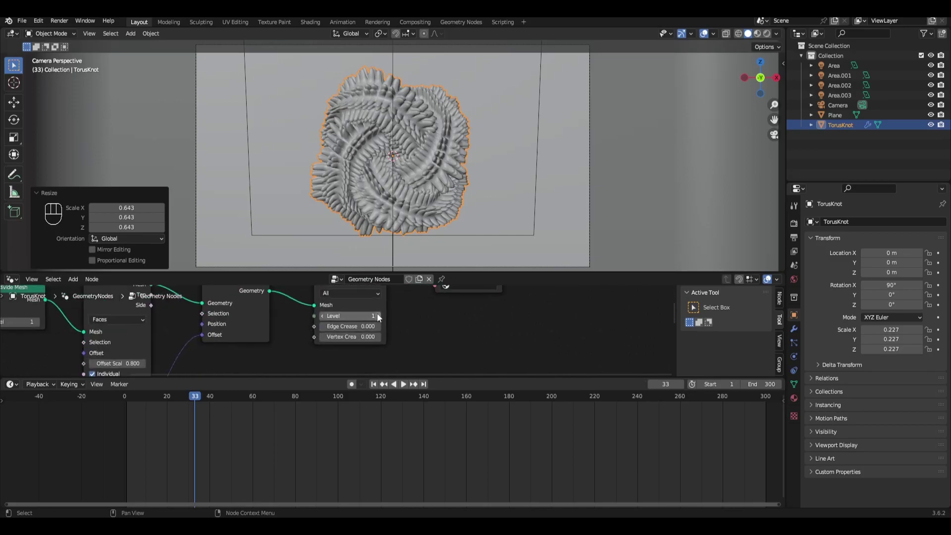
pyautogui.click(380, 316)
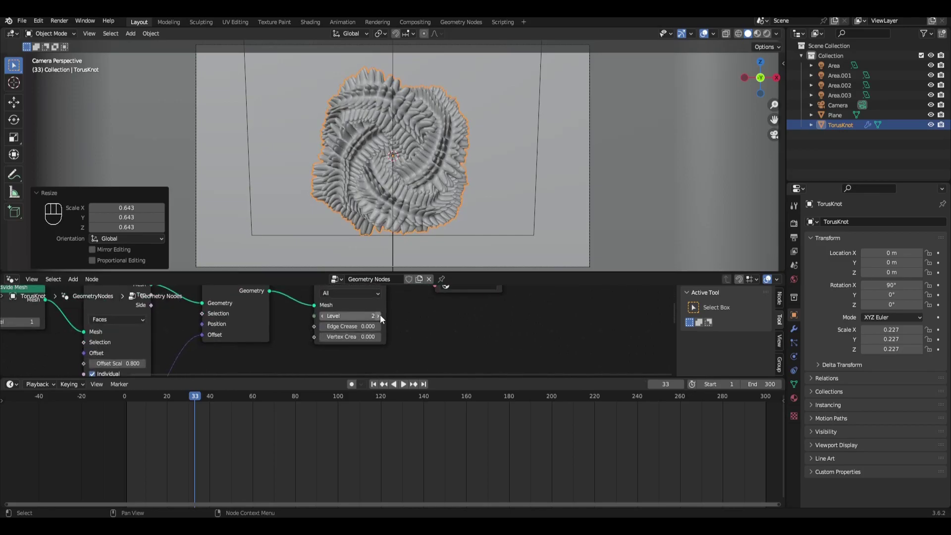
pyautogui.click(379, 316)
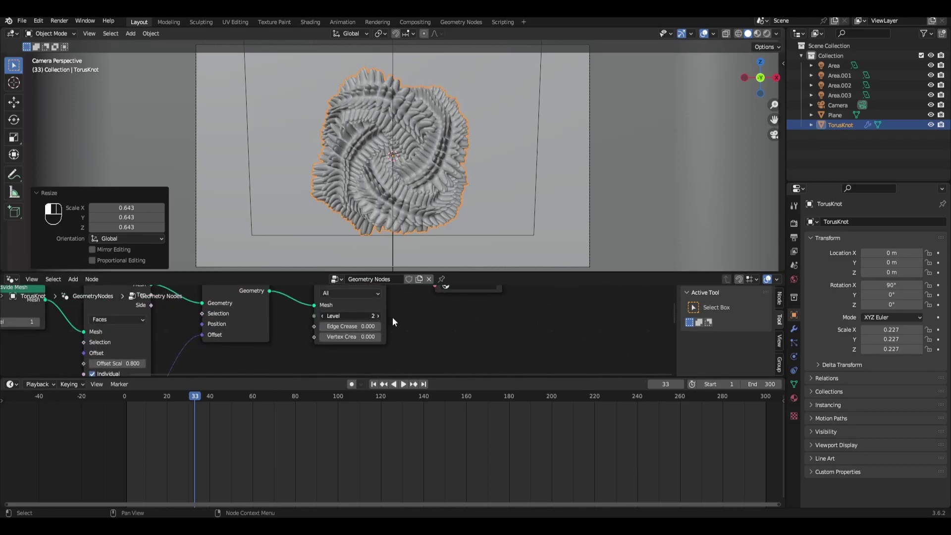
# - Resize the areas to give the node editor and timeline more room
pyautogui.scroll(3, 411, 201)
pyautogui.scroll(-3, 414, 202)
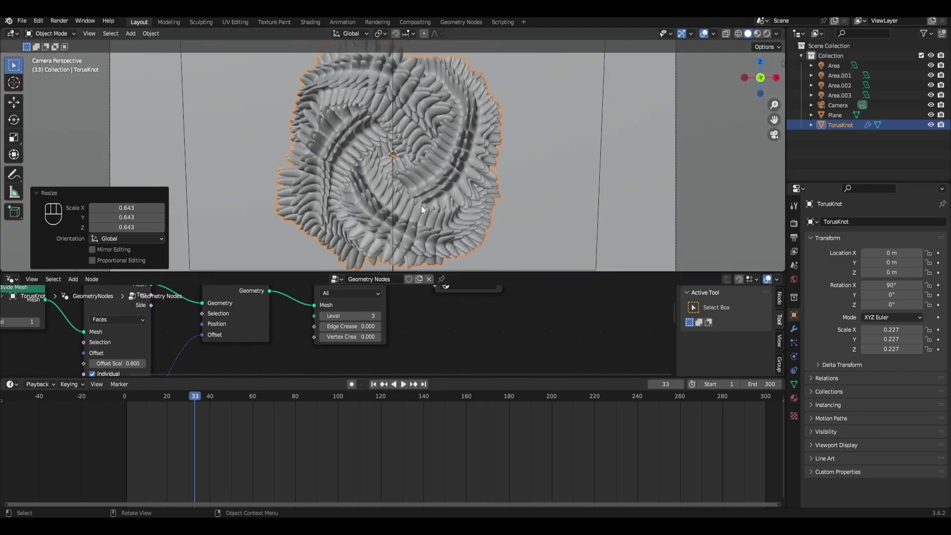
pyautogui.moveTo(468, 271); pyautogui.dragTo(451, 173)
pyautogui.moveTo(437, 377); pyautogui.dragTo(177, 246)
pyautogui.click(11, 251)
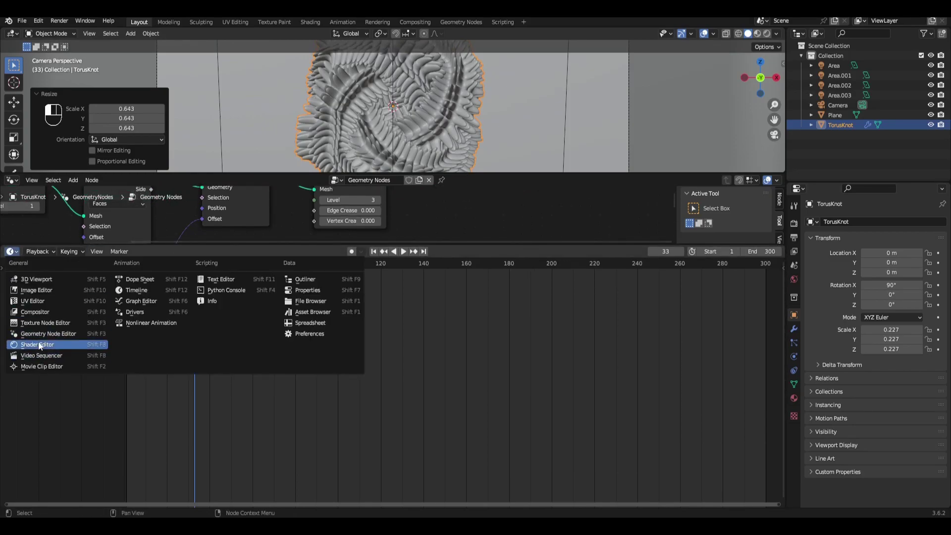
# - In the Shader Editor, create a new material with raised Subsurface and a bright blue Base Color
pyautogui.click(40, 346)
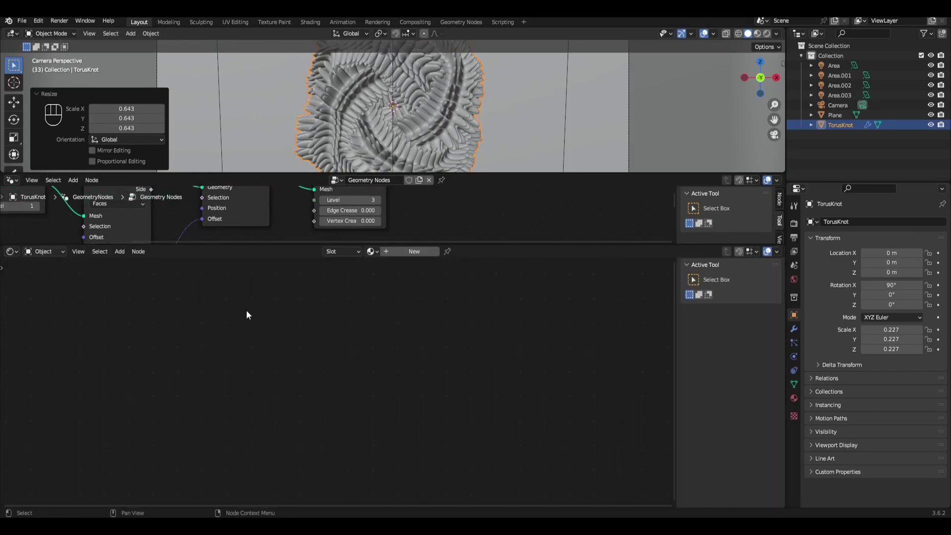
pyautogui.click(392, 251)
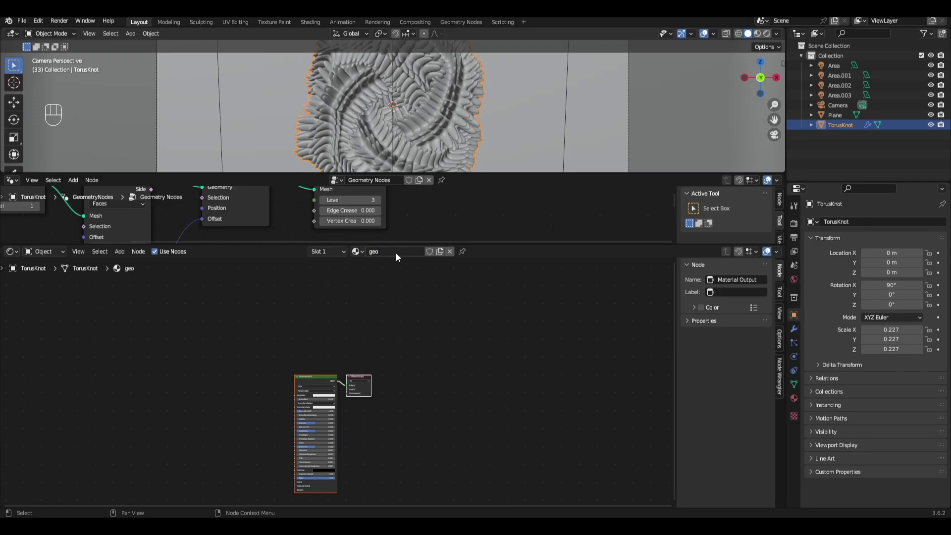
pyautogui.scroll(3, 371, 316)
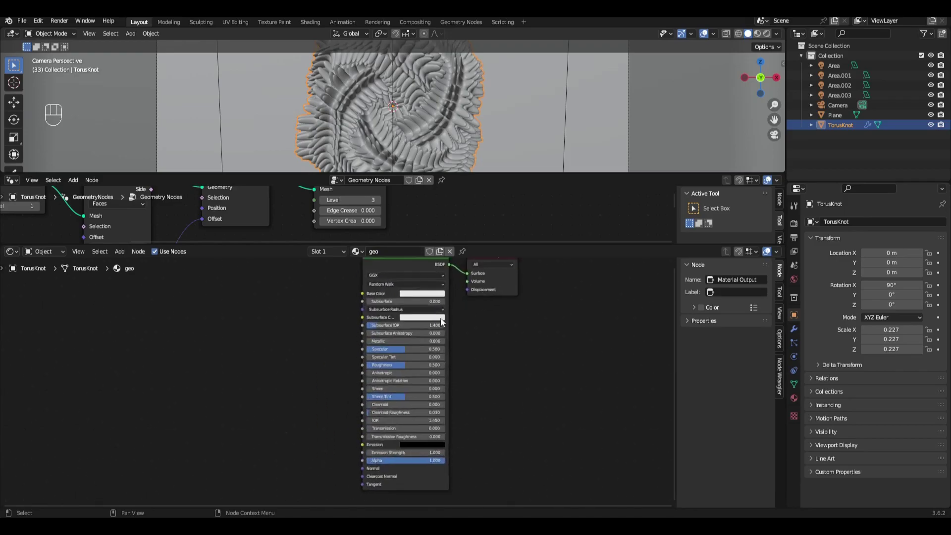
pyautogui.scroll(2, 443, 322)
pyautogui.keyDown('ctrl'); pyautogui.moveTo(312, 360); pyautogui.dragTo(353, 360); pyautogui.keyUp('ctrl')
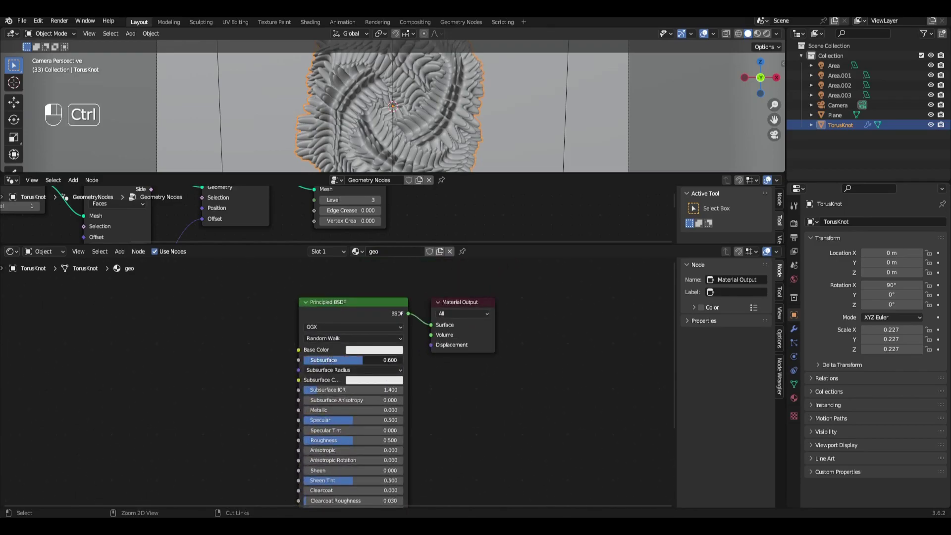
pyautogui.click(369, 351)
pyautogui.moveTo(395, 229)
pyautogui.mouseDown()
pyautogui.moveTo(395, 219)
pyautogui.moveTo(424, 220)
pyautogui.mouseUp()
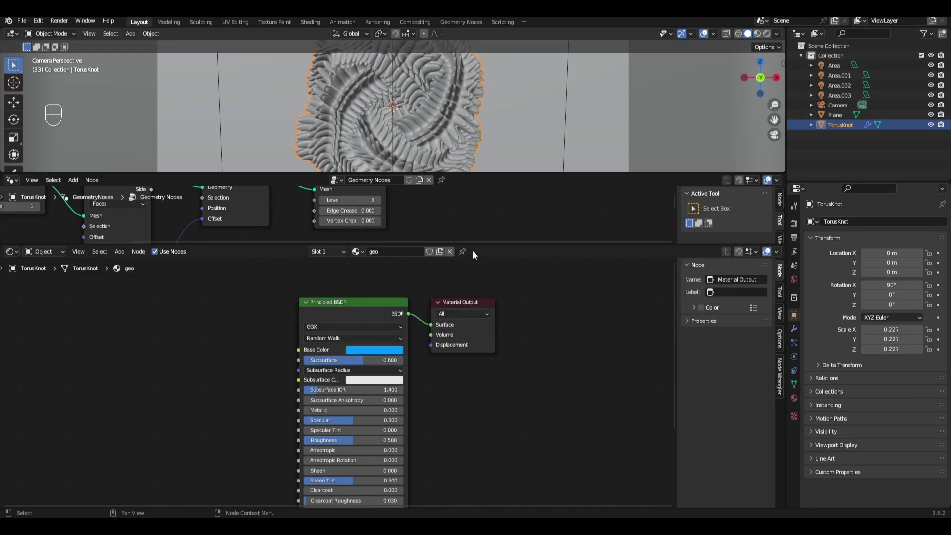
# - Restore the timeline and set the Set Material node to the geo material
pyautogui.click(12, 252)
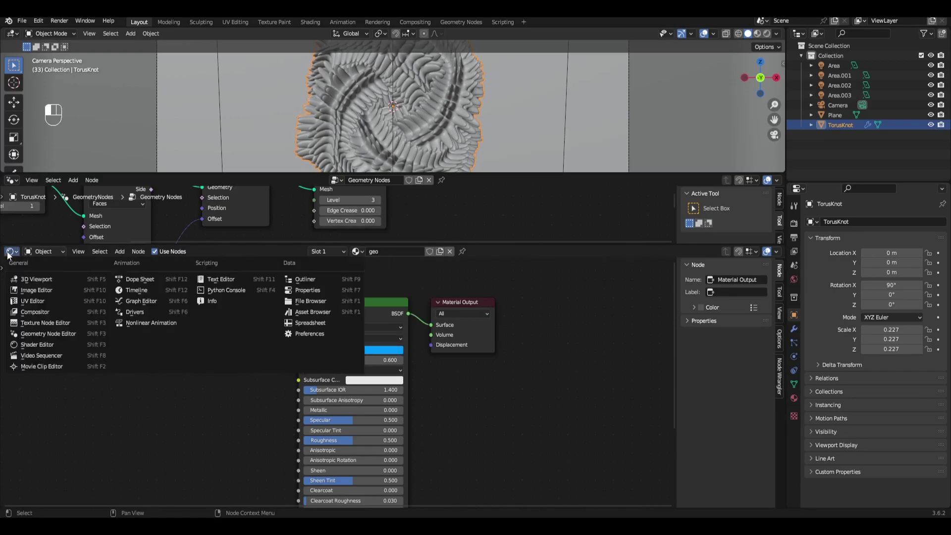
pyautogui.click(148, 286)
pyautogui.moveTo(486, 244); pyautogui.dragTo(481, 314)
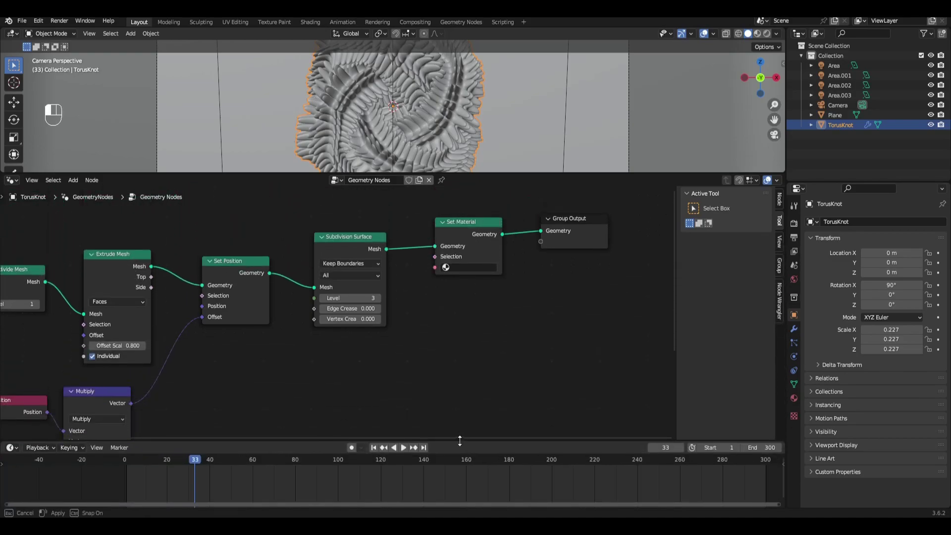
pyautogui.moveTo(460, 440); pyautogui.dragTo(459, 444)
pyautogui.click(467, 270)
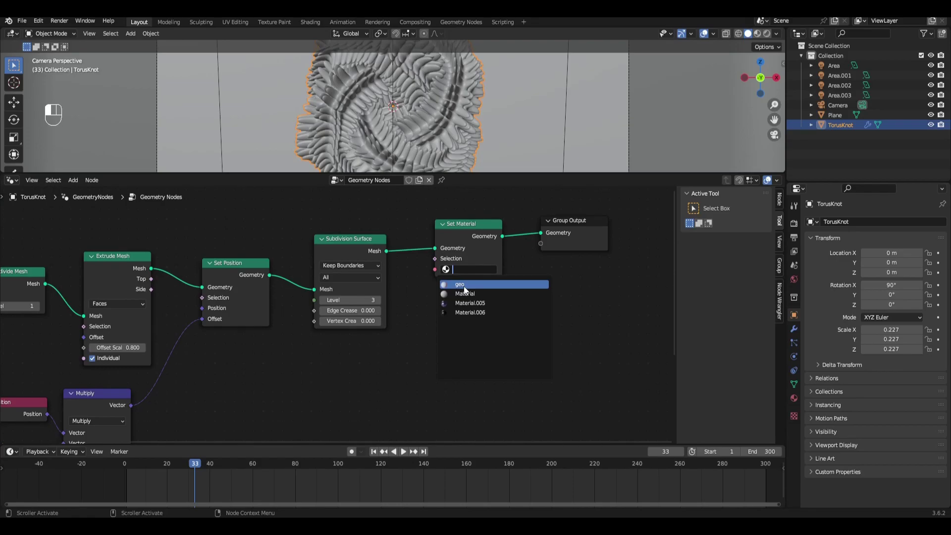
pyautogui.press('Return')
pyautogui.moveTo(493, 179); pyautogui.dragTo(447, 422)
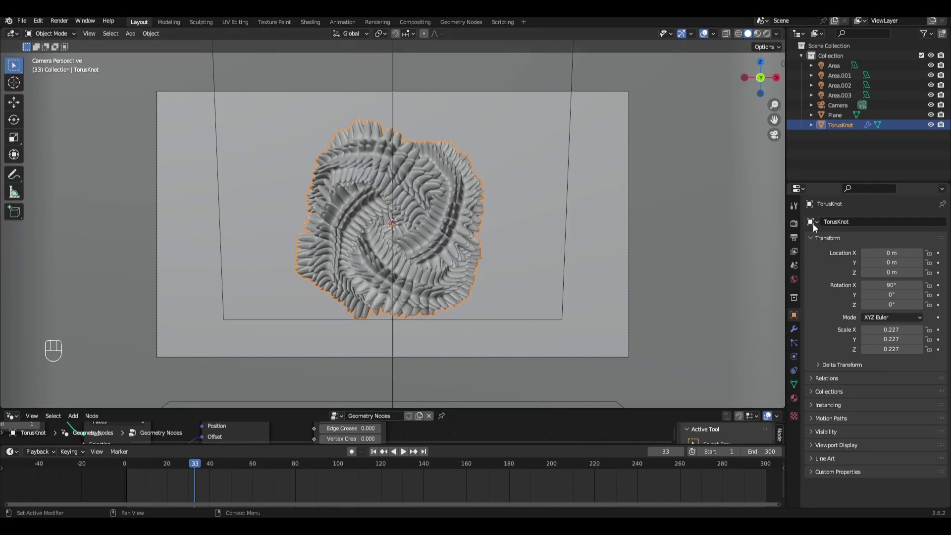
# - Set the render engine to Cycles on GPU Compute with Viewport Denoise enabled
pyautogui.click(795, 223)
pyautogui.click(876, 223)
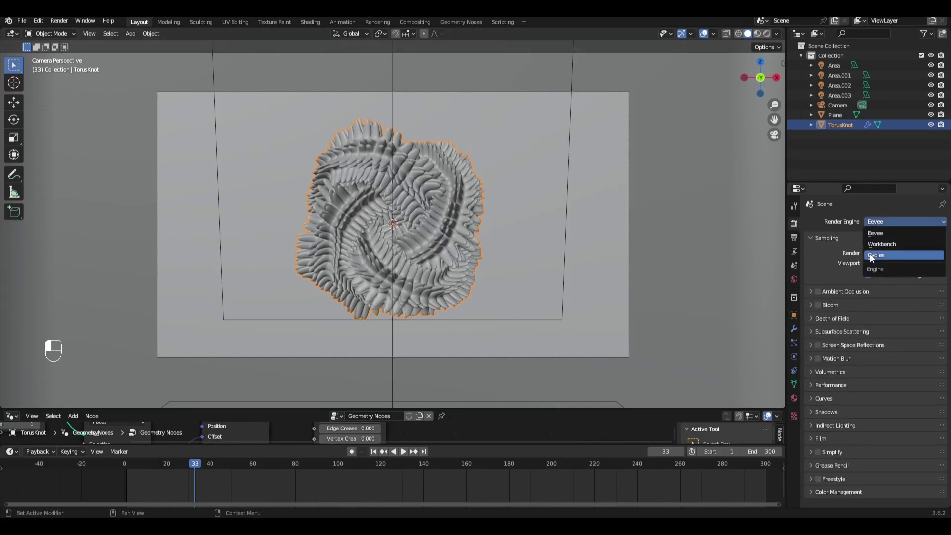
pyautogui.click(873, 256)
pyautogui.click(875, 247)
pyautogui.click(878, 270)
pyautogui.click(825, 328)
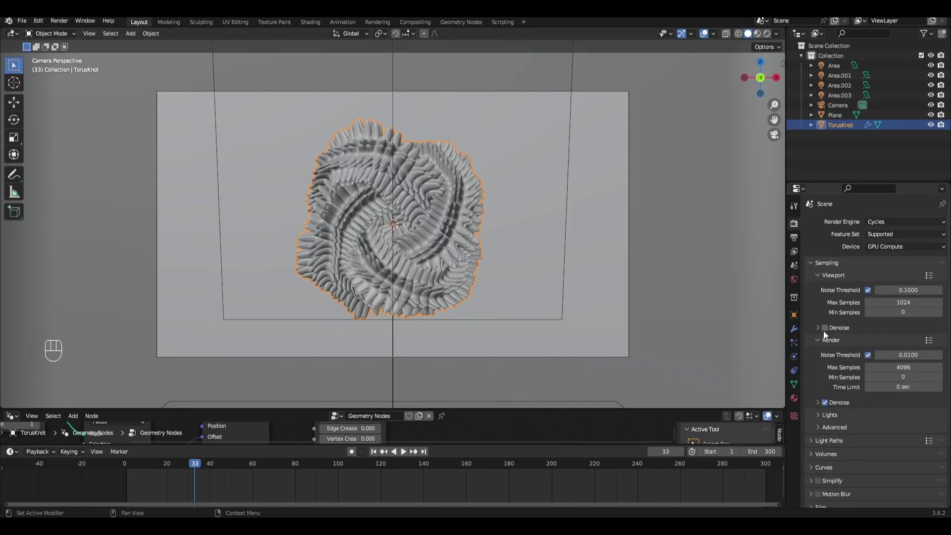
# - Hide viewport overlays and switch to Rendered shading to preview the blue knot
pyautogui.scroll(2, 650, 272)
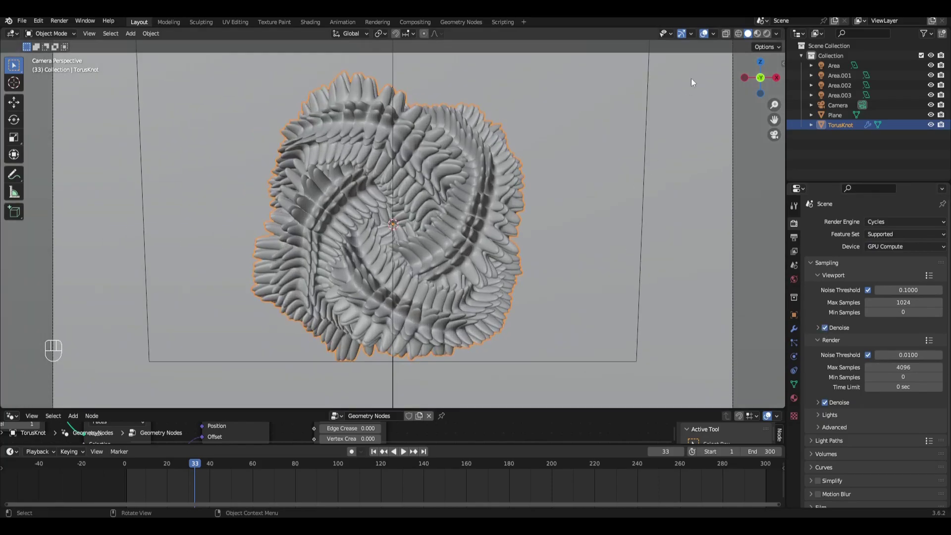
pyautogui.click(705, 34)
pyautogui.click(767, 34)
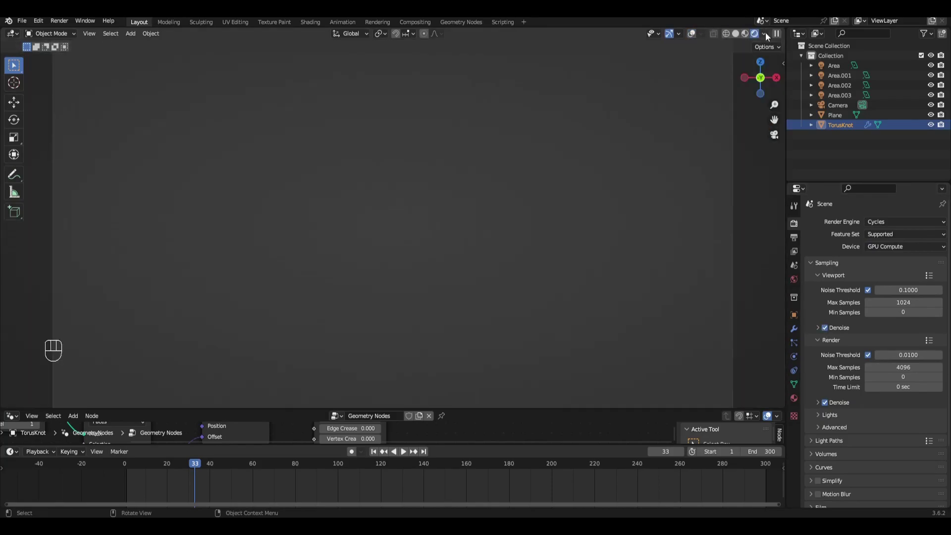